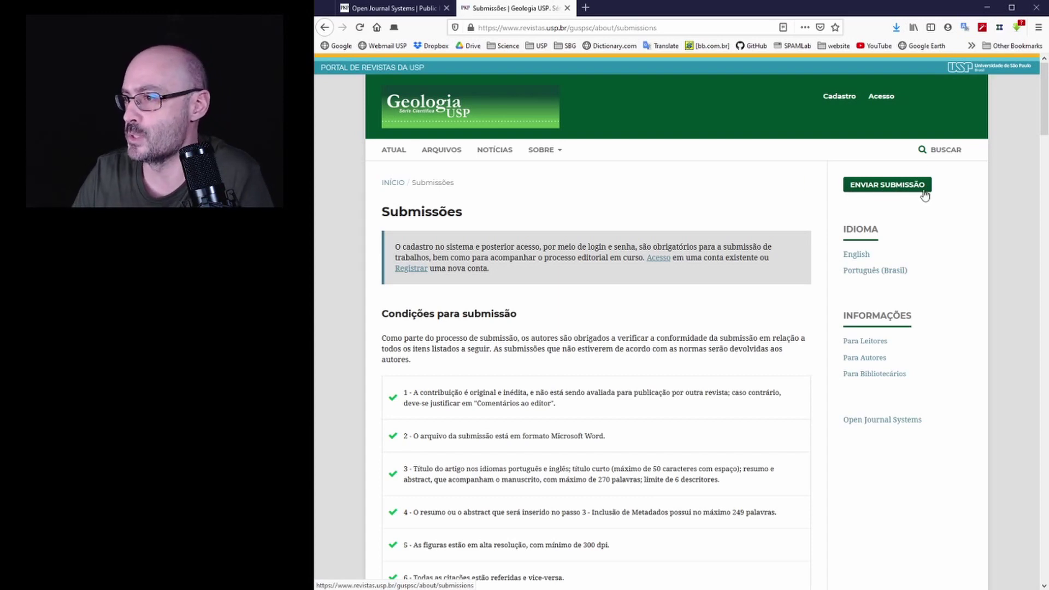
- Sign in to the Geologia USP journal site with the saved account details, keeping the session connected
click(865, 180)
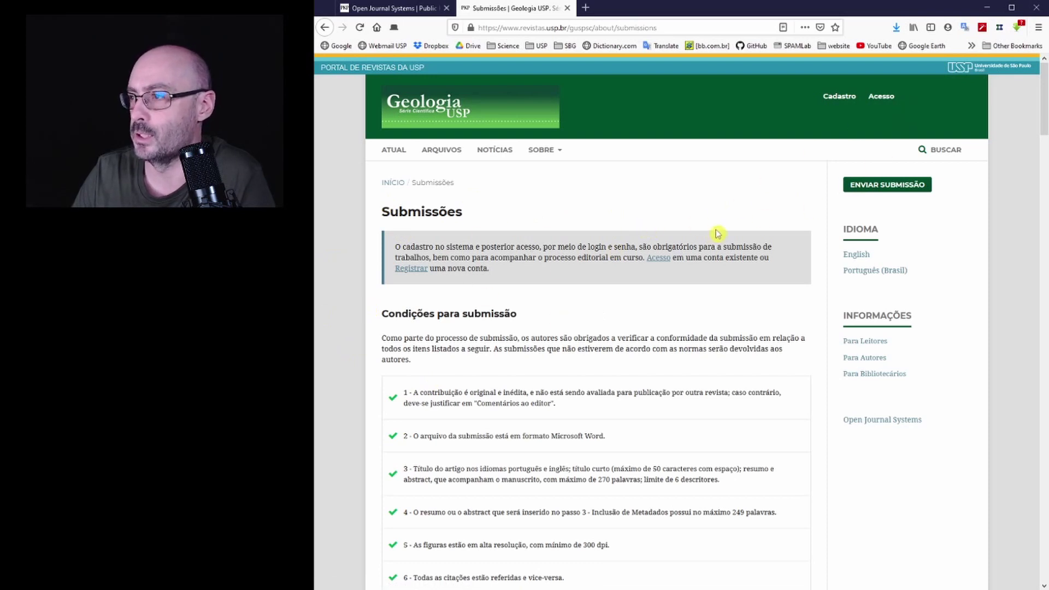
click(907, 97)
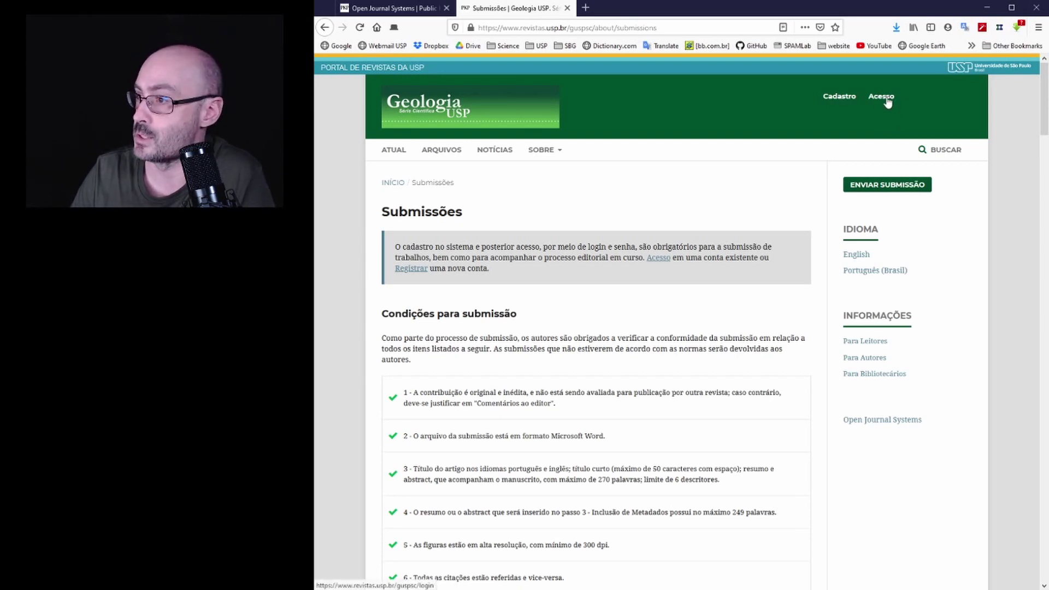
click(887, 100)
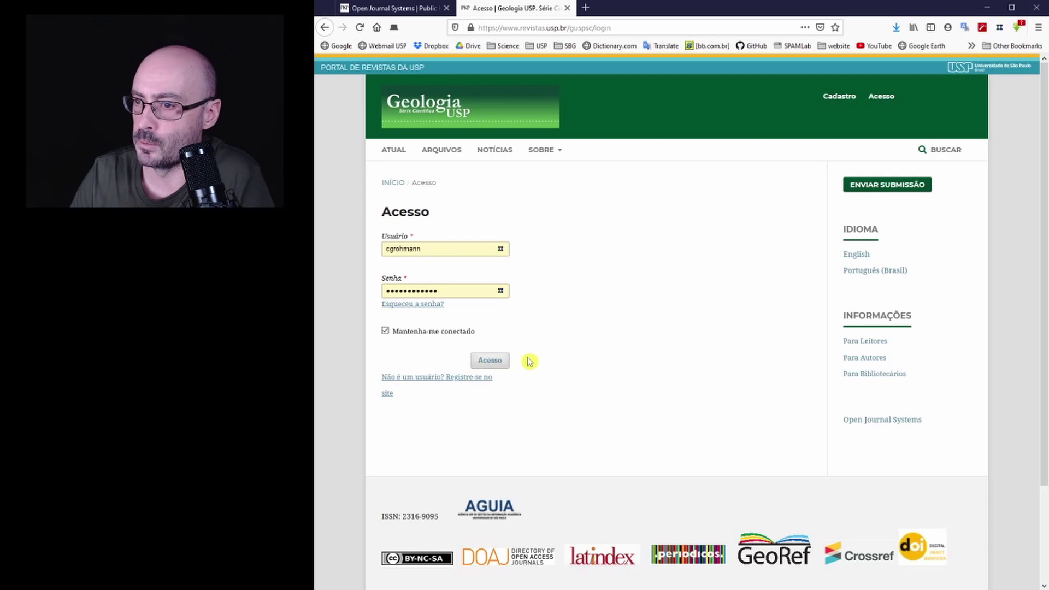
click(478, 364)
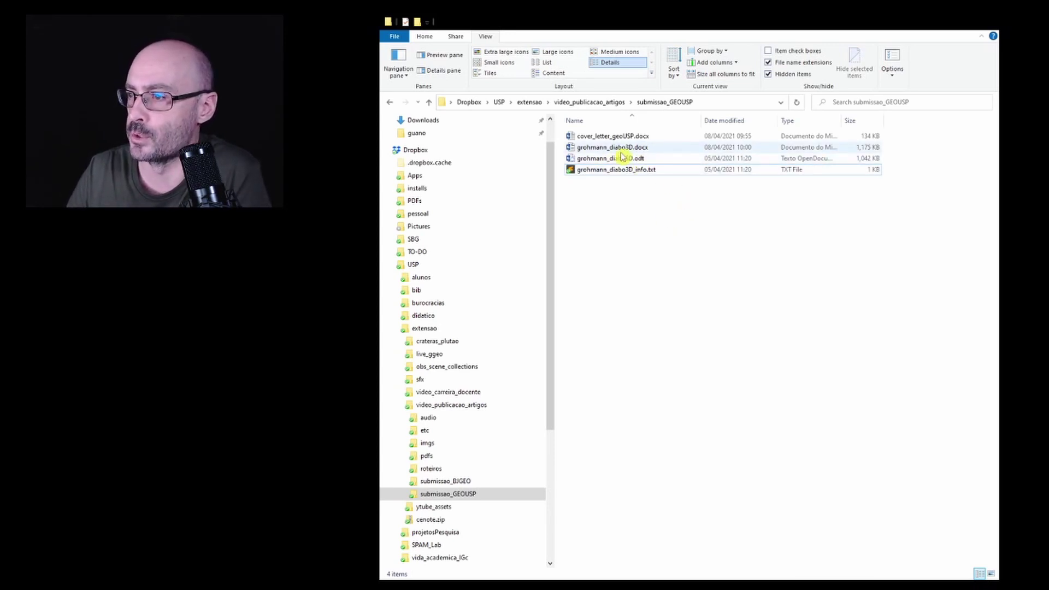
- Open the manuscript's info text file from the submissao_GEOUSP folder to view the titles and author details
click(628, 170)
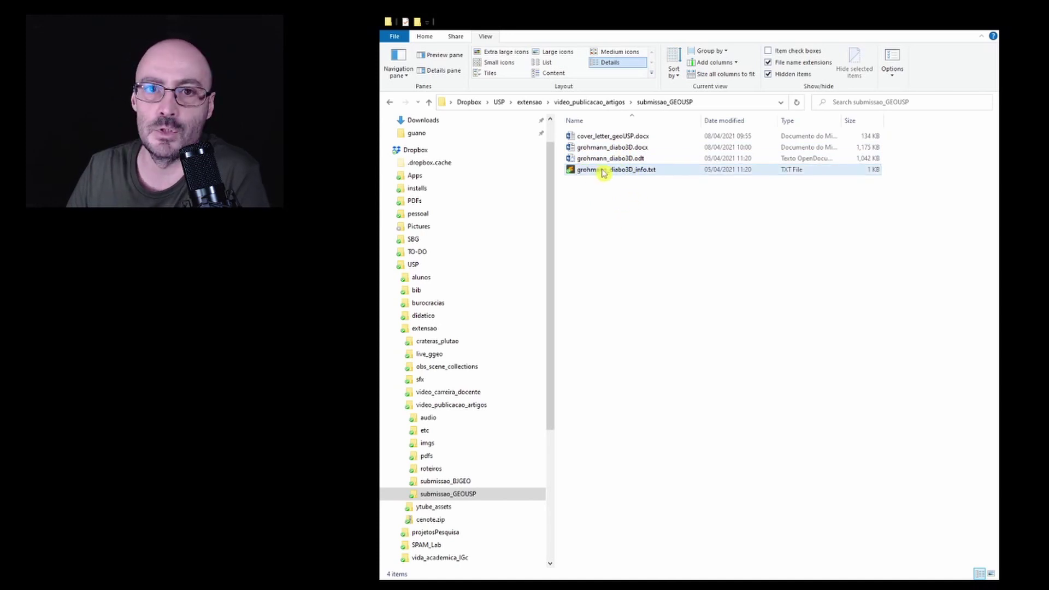
click(622, 242)
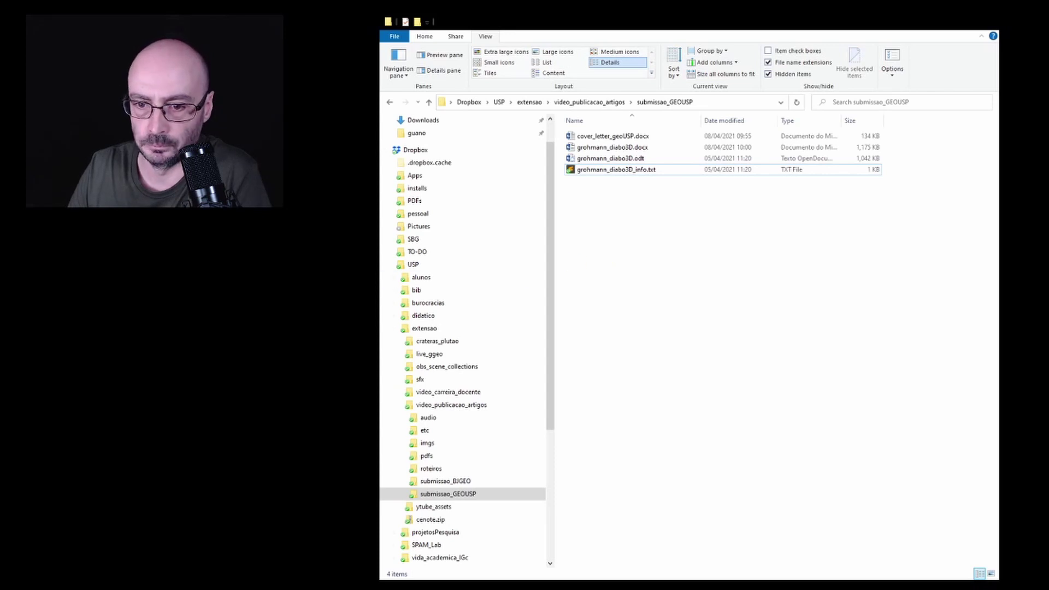
key(Return)
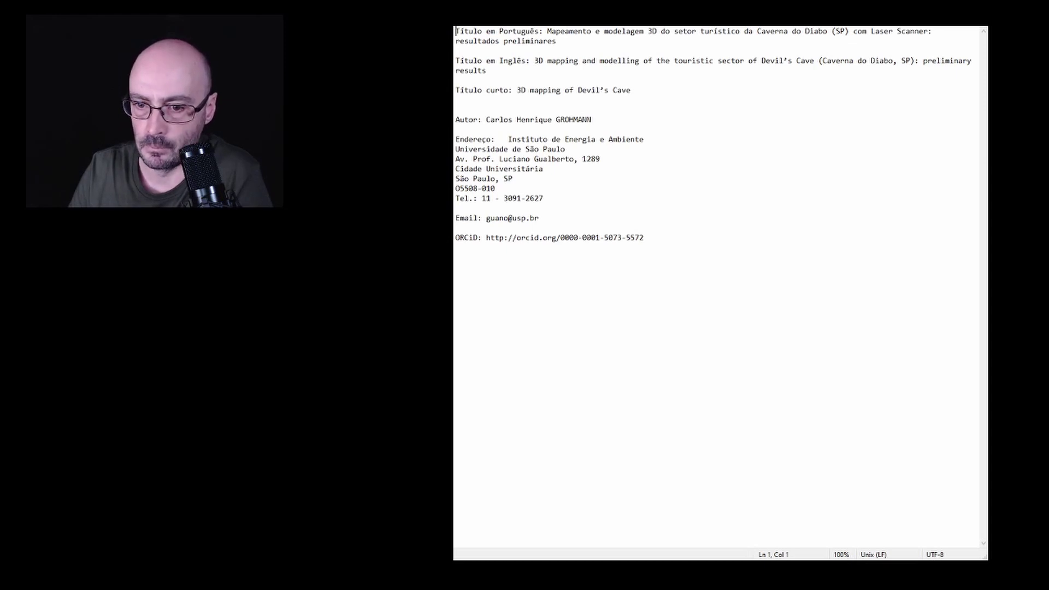
- Switch to the manuscript in Word and review its title page, including titles, author details and word, table and figure counts
key(alt+Tab)
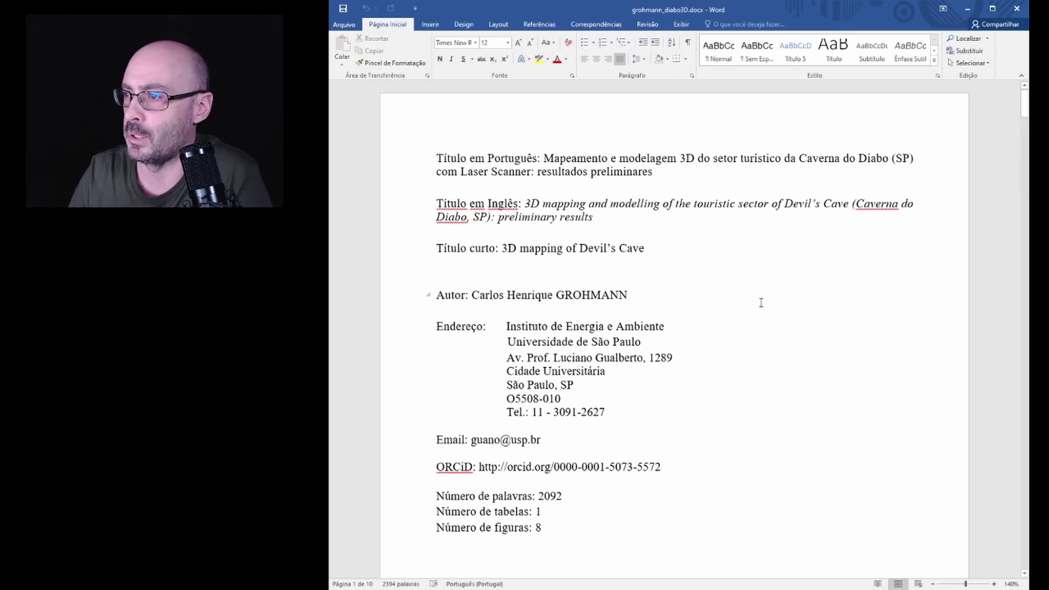
scroll(752, 281, down, 6)
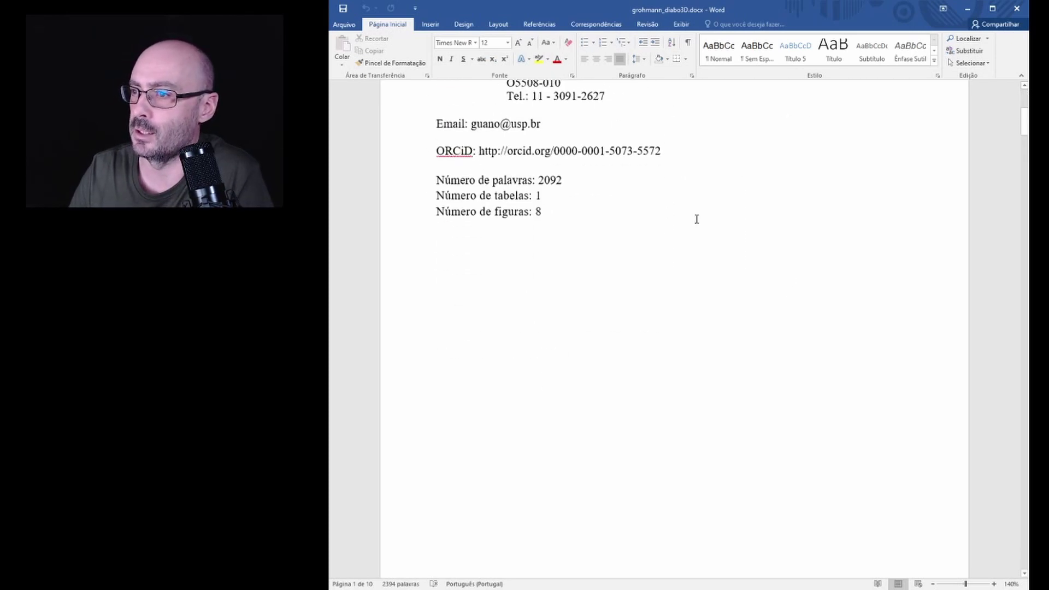
scroll(695, 218, up, 3)
scroll(654, 328, up, 4)
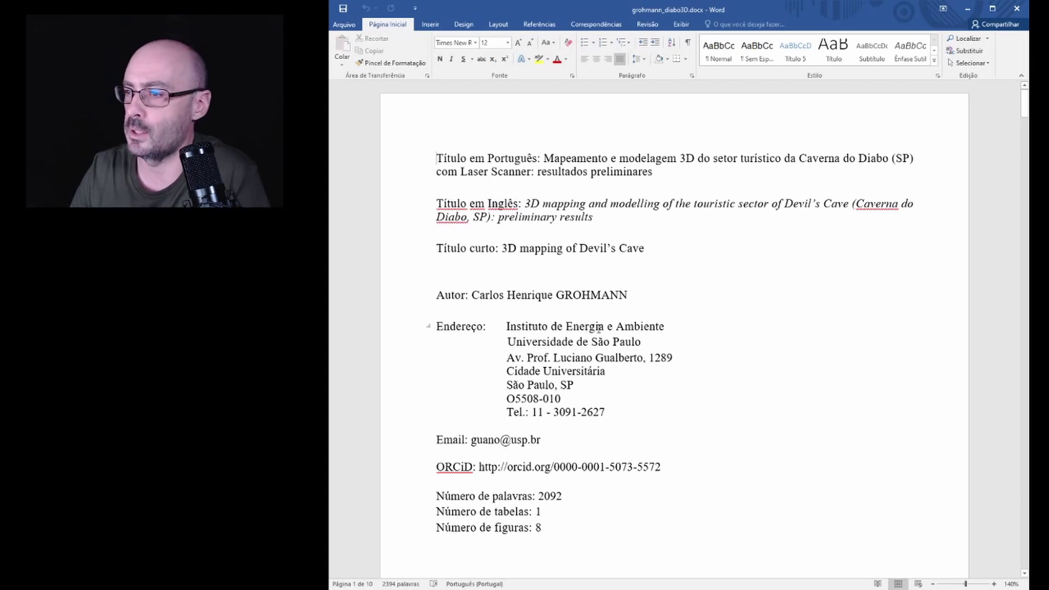
scroll(659, 271, down, 5)
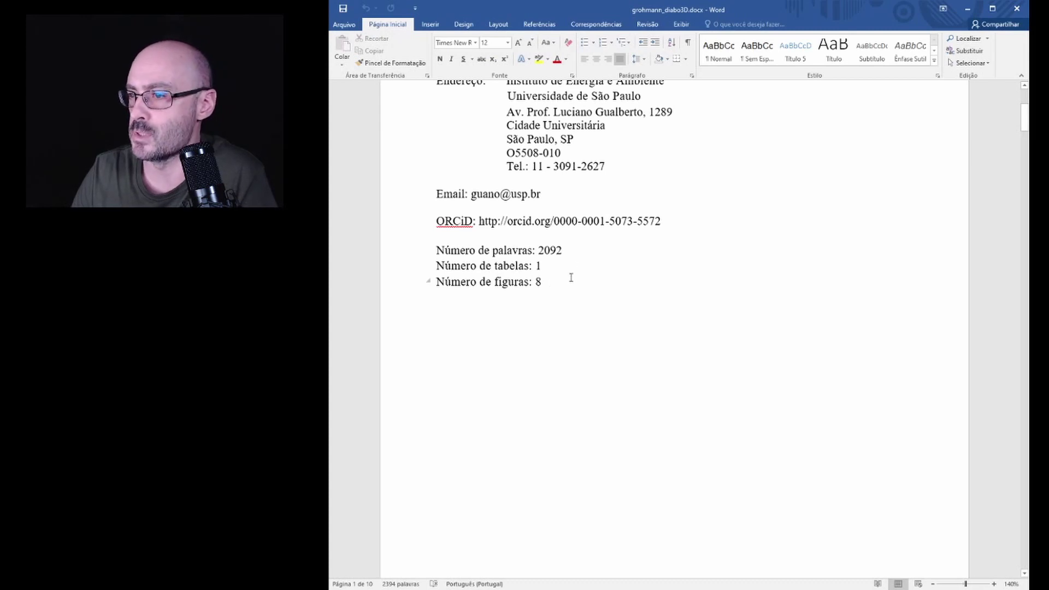
- Review the manuscript from the Resumo and Abstract through the body text and embedded figures to the references, and return to the title page
scroll(623, 282, down, 10)
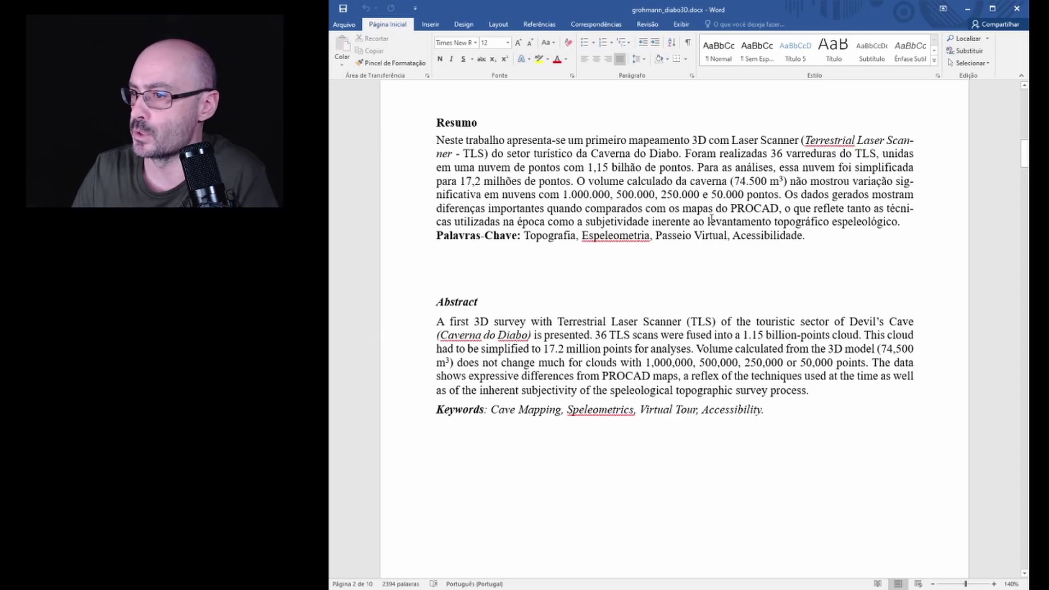
scroll(711, 218, down, 8)
scroll(712, 218, down, 7)
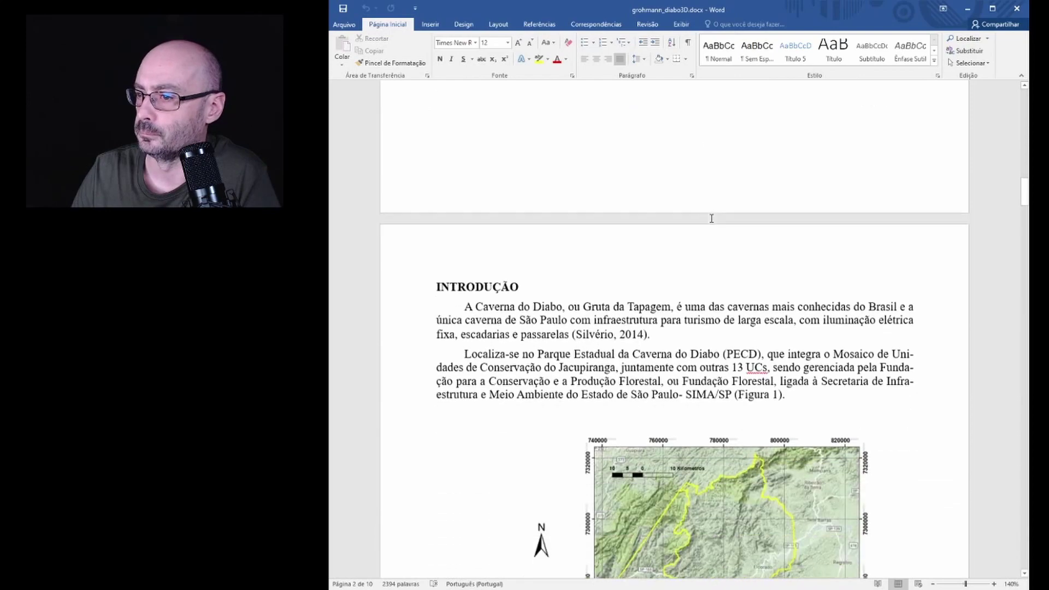
scroll(712, 218, down, 8)
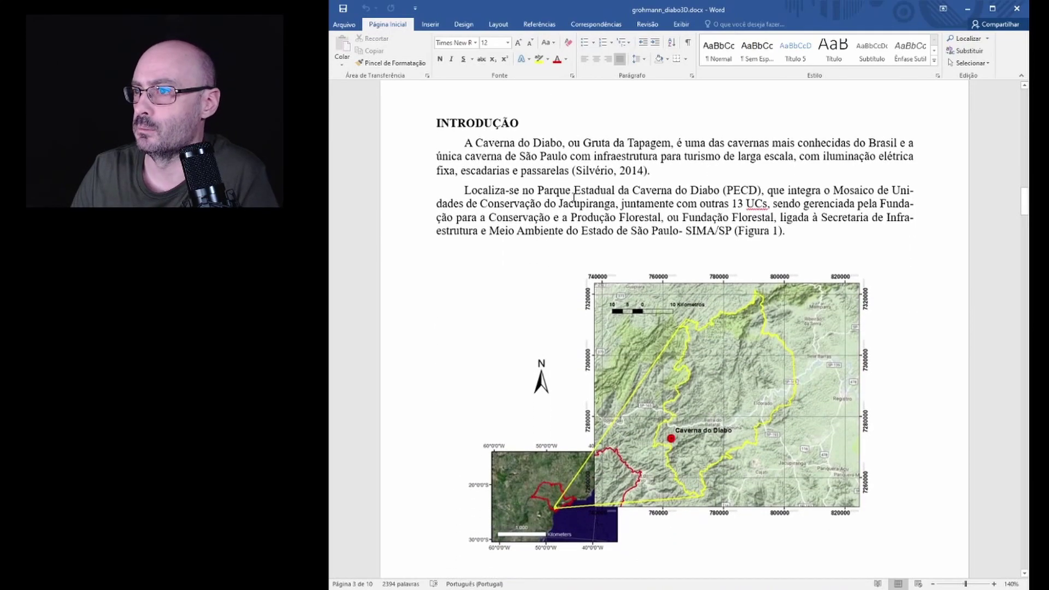
scroll(677, 227, down, 15)
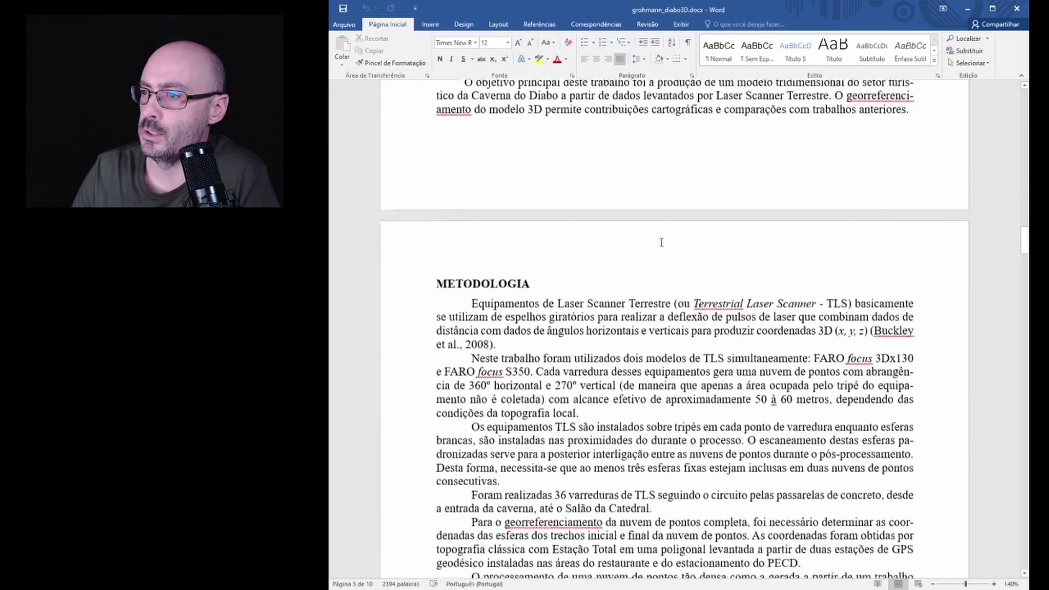
scroll(607, 259, down, 15)
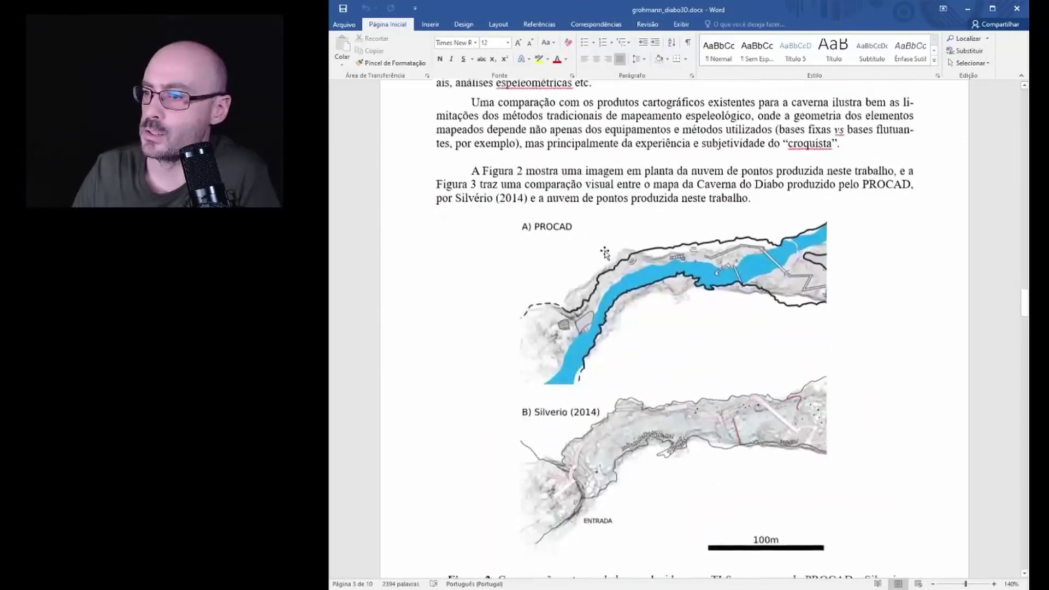
scroll(599, 264, down, 20)
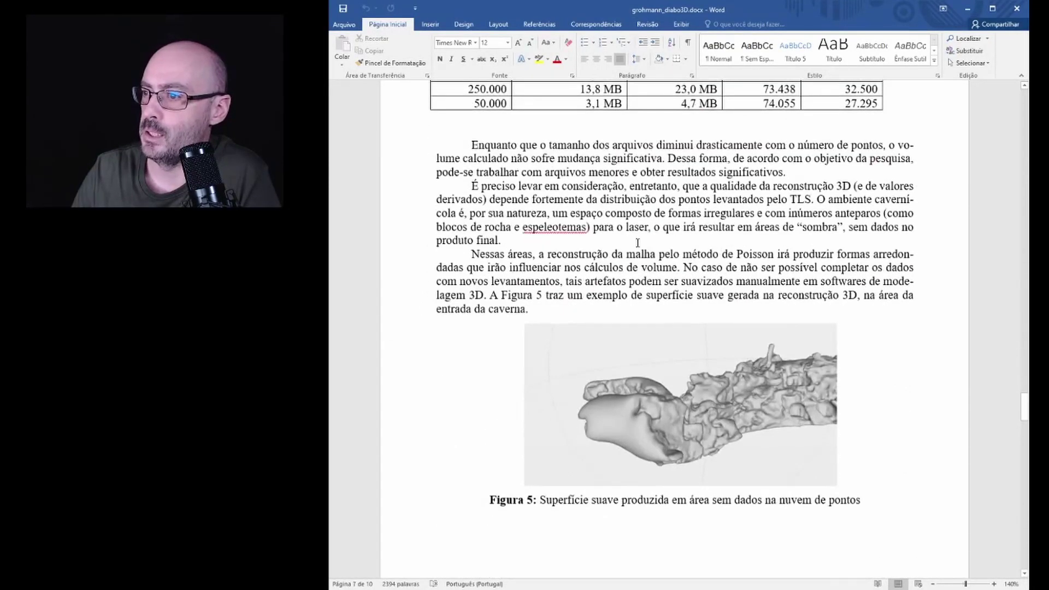
scroll(638, 242, down, 15)
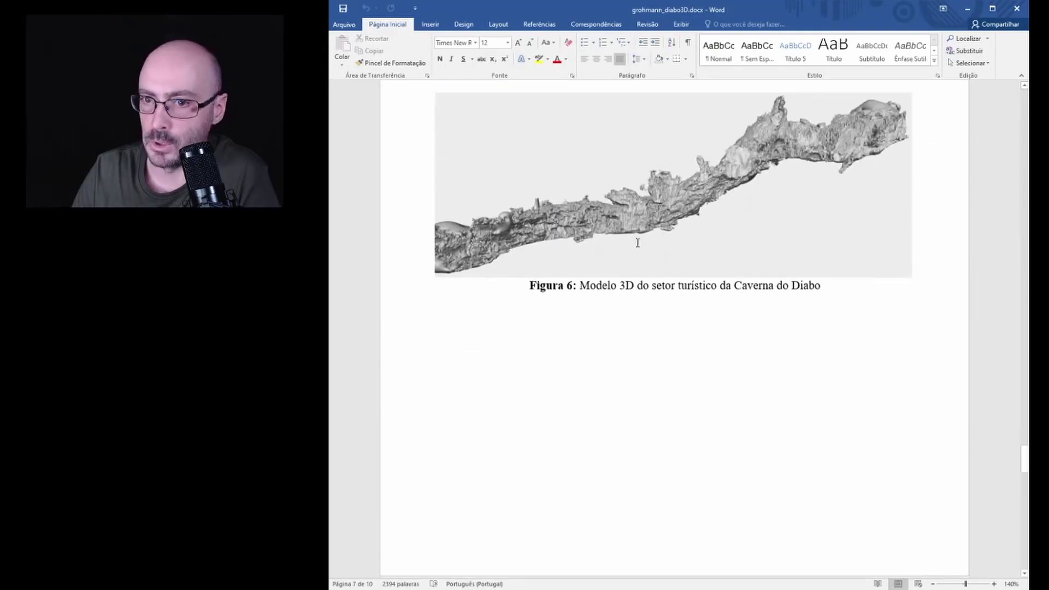
scroll(637, 242, down, 20)
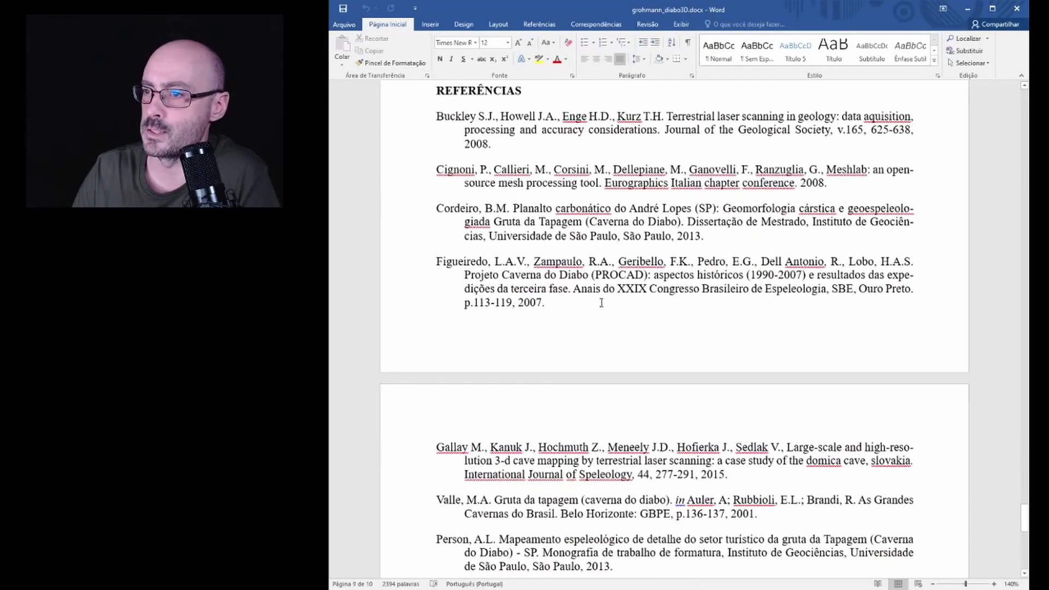
scroll(601, 303, down, 10)
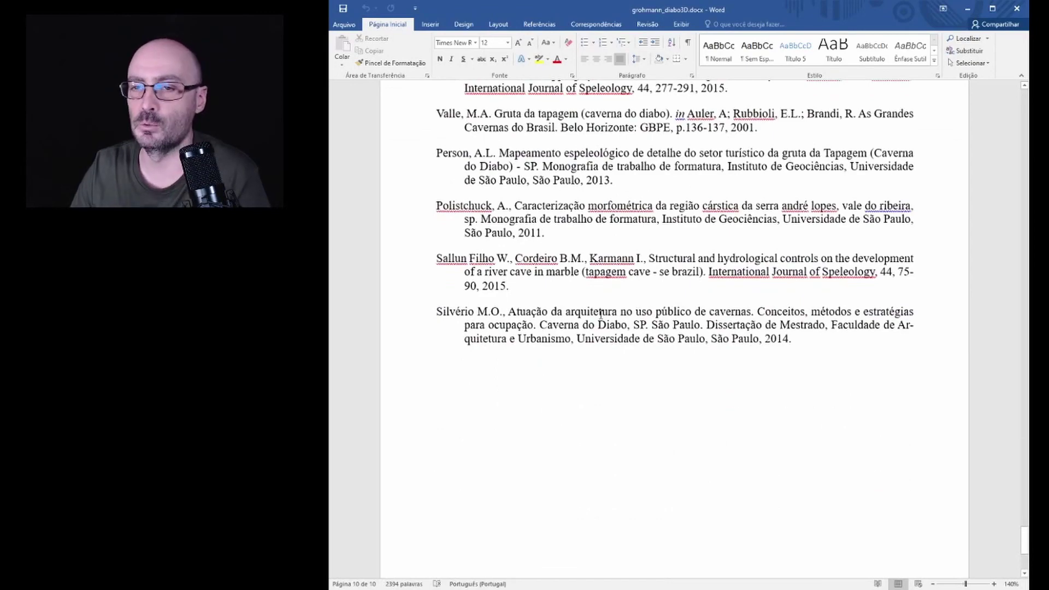
scroll(804, 226, up, 15)
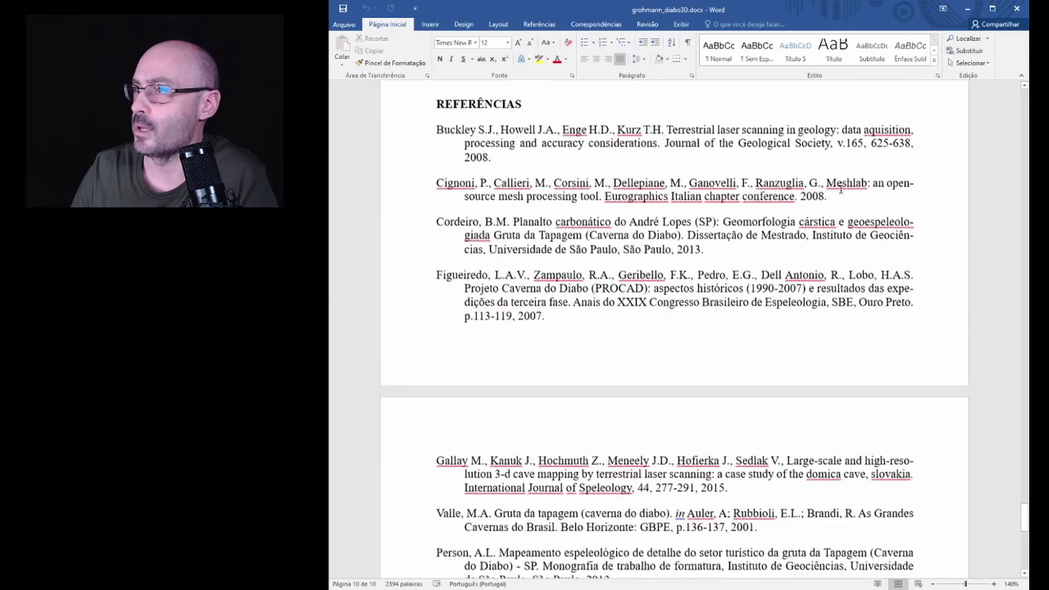
scroll(804, 226, up, 20)
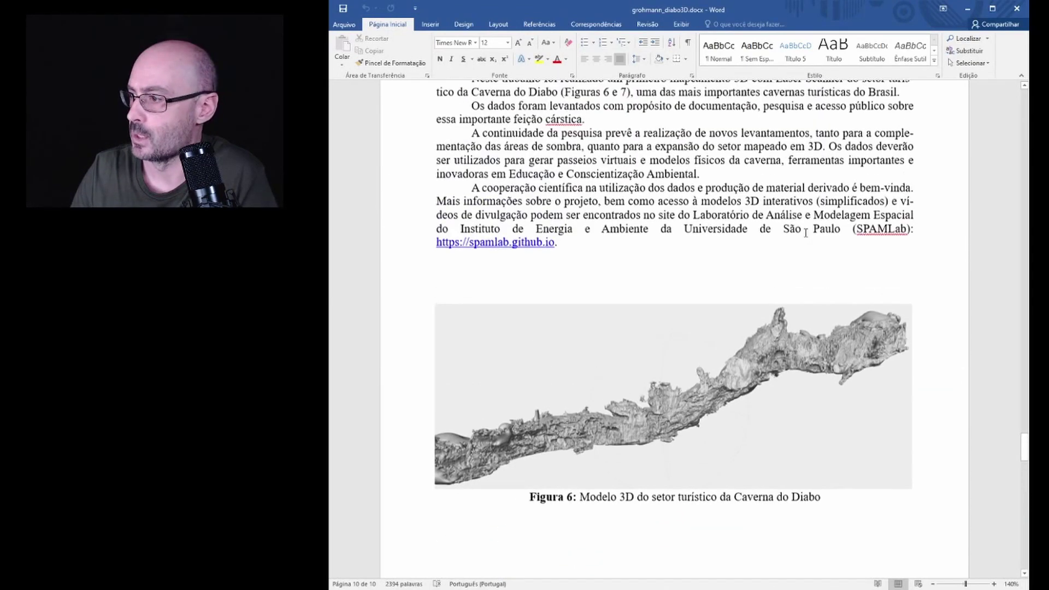
scroll(805, 235, up, 20)
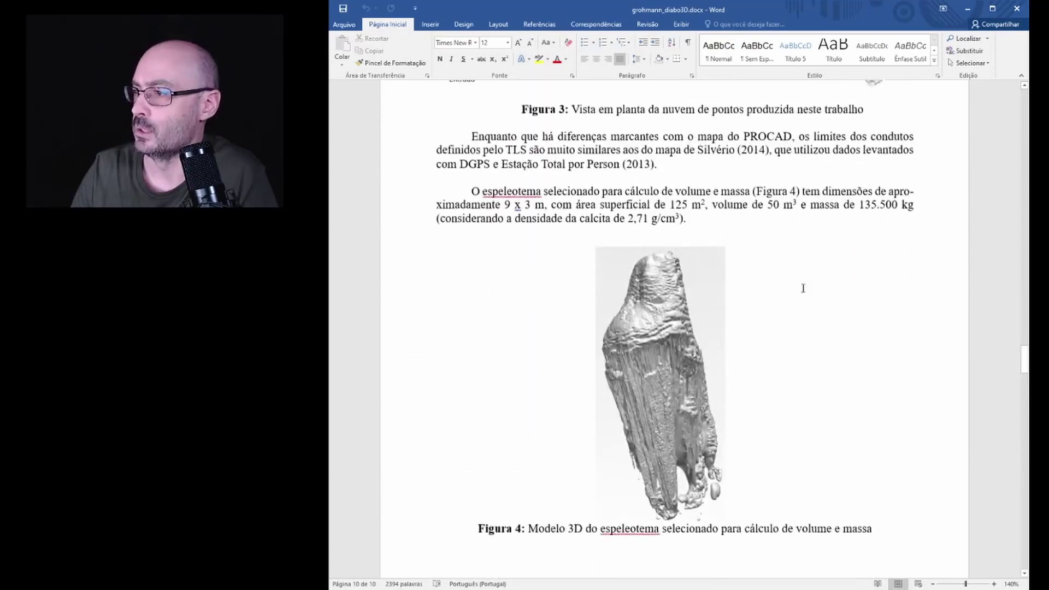
scroll(800, 295, up, 20)
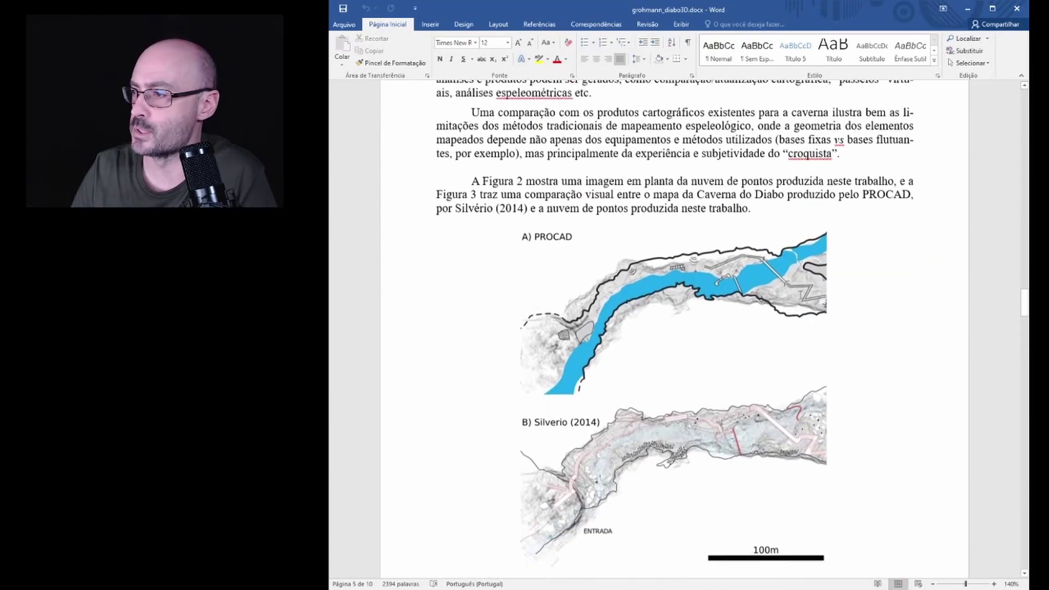
scroll(800, 299, up, 20)
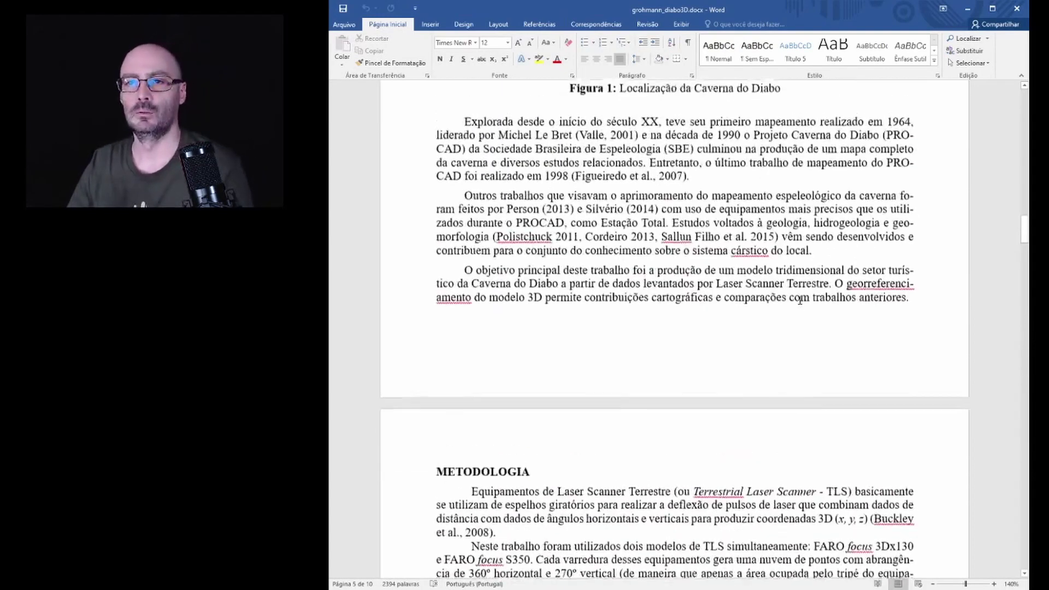
scroll(800, 301, up, 20)
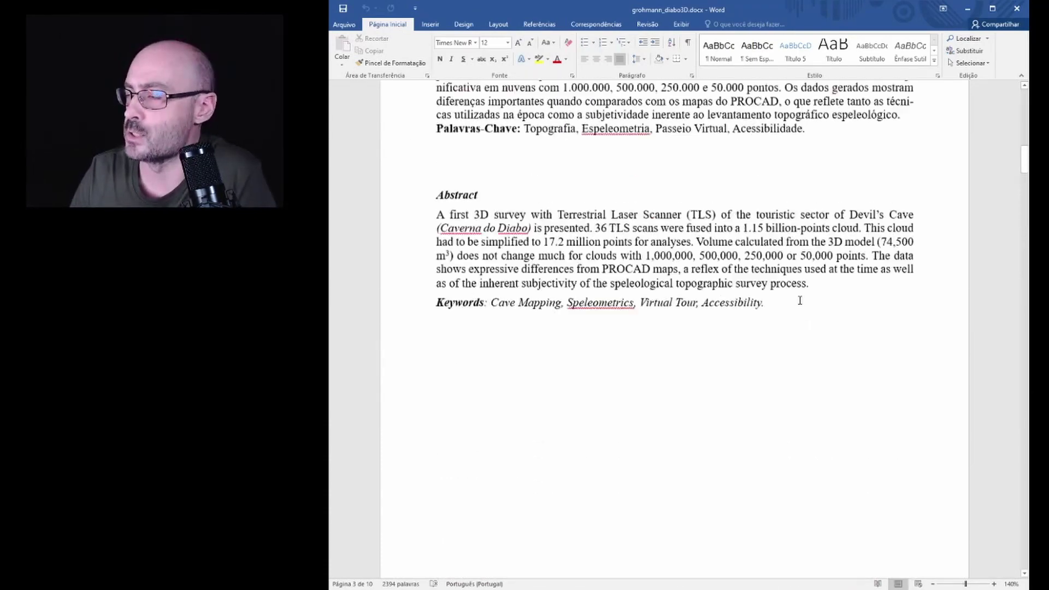
scroll(800, 301, up, 20)
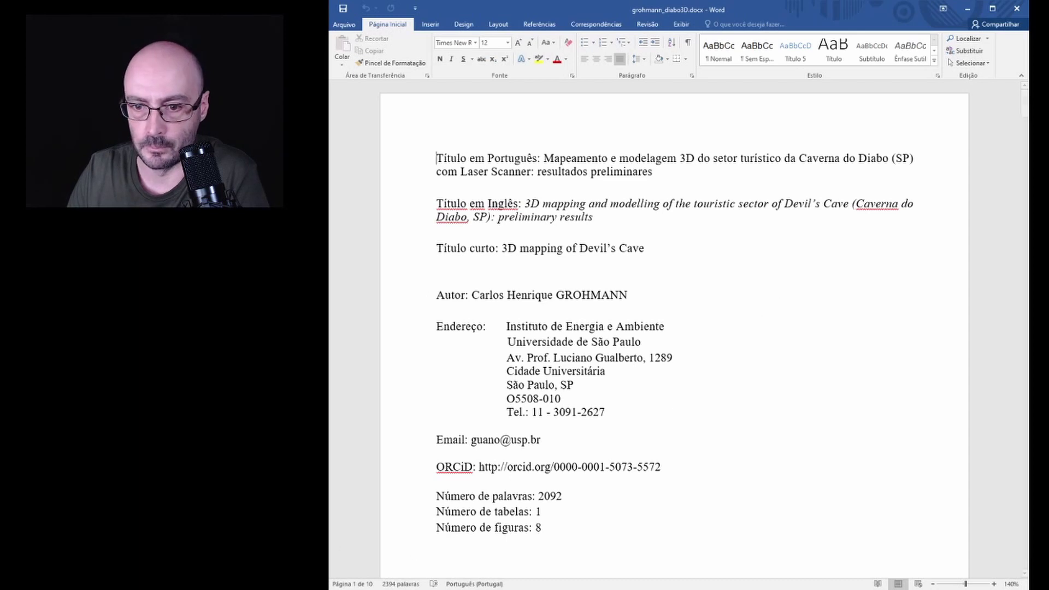
- Switch to the cover letter cover_letter_geoUSP.docx and look it over down to the signature
key(alt+Tab)
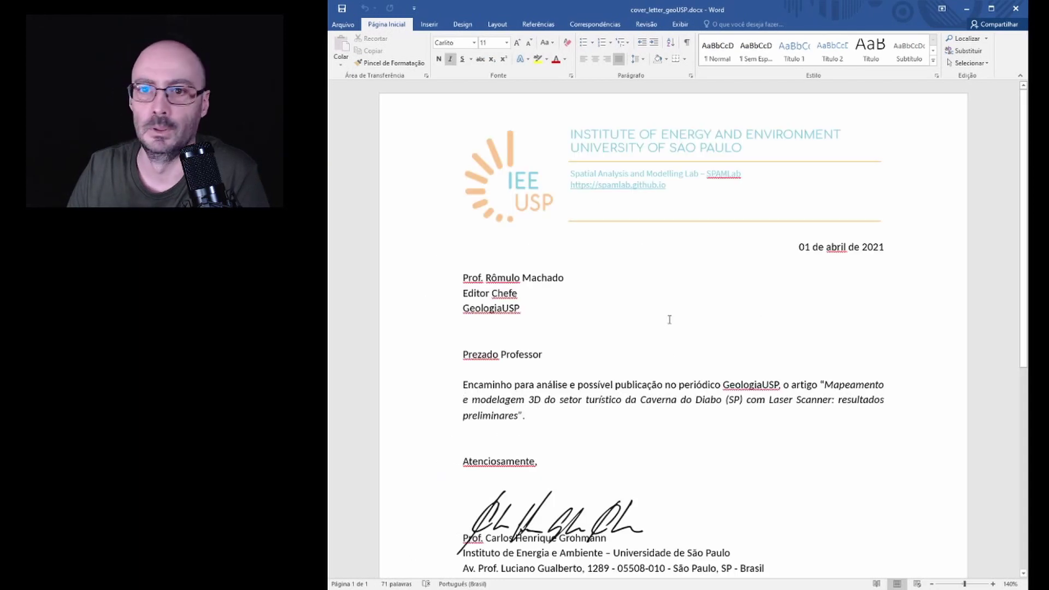
scroll(658, 316, down, 3)
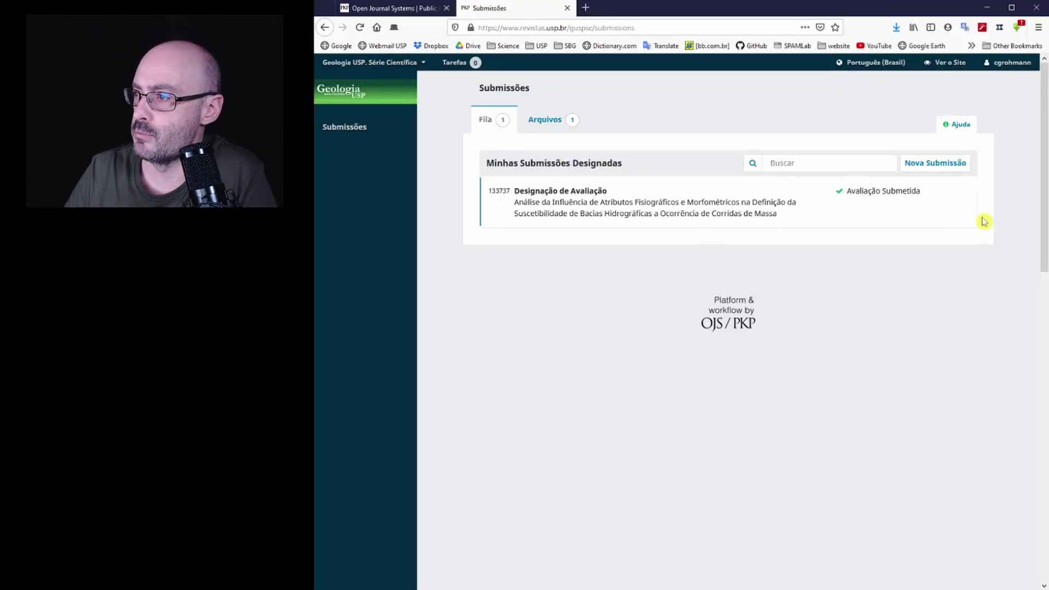
- Start a new submission and look over the section policy and the manuscript submission requirements
click(921, 168)
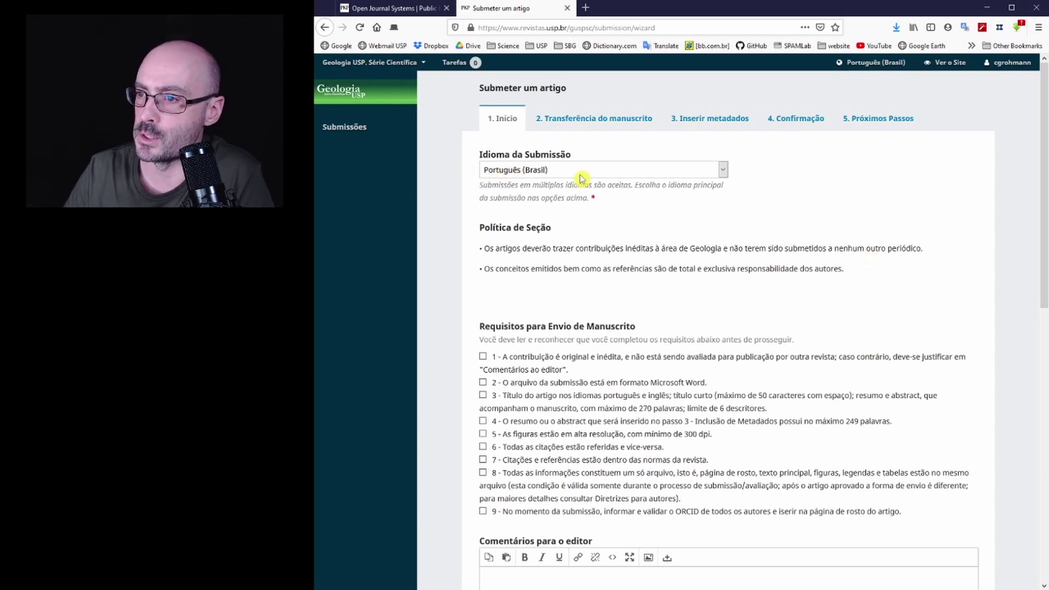
scroll(749, 219, down, 3)
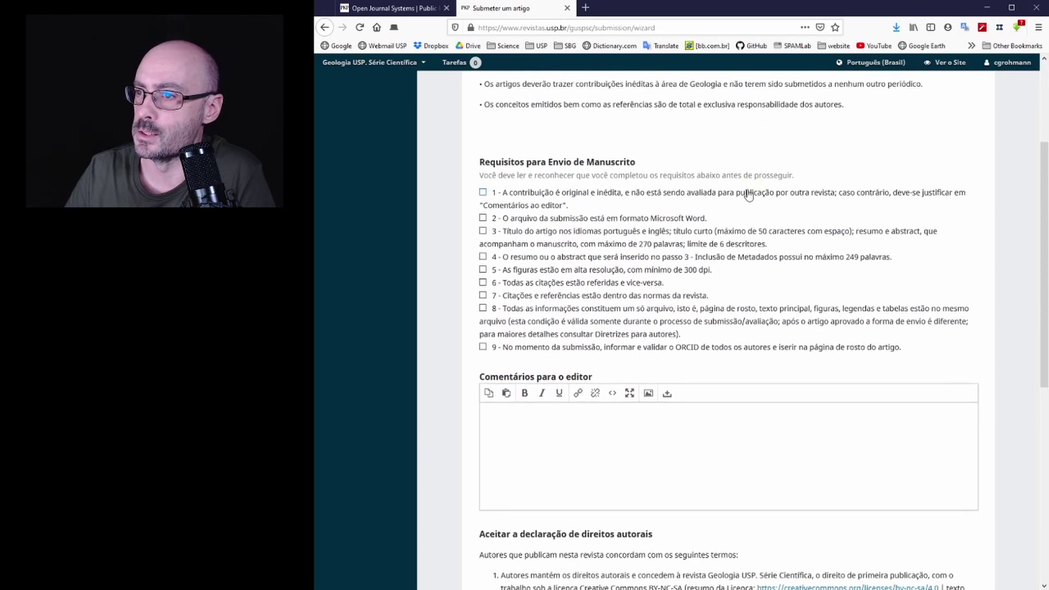
scroll(481, 96, up, 1)
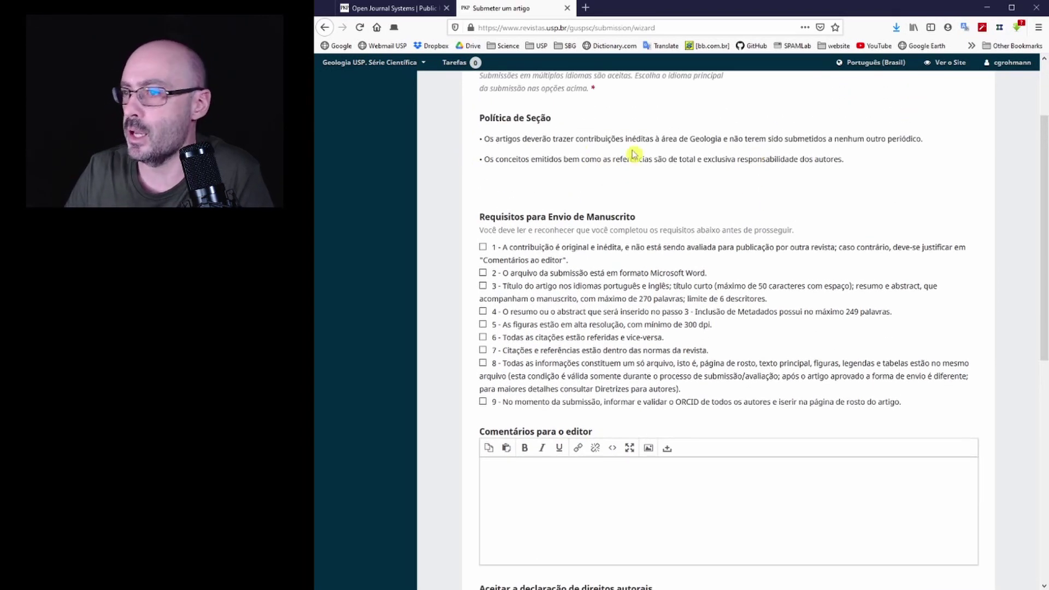
scroll(671, 191, down, 1)
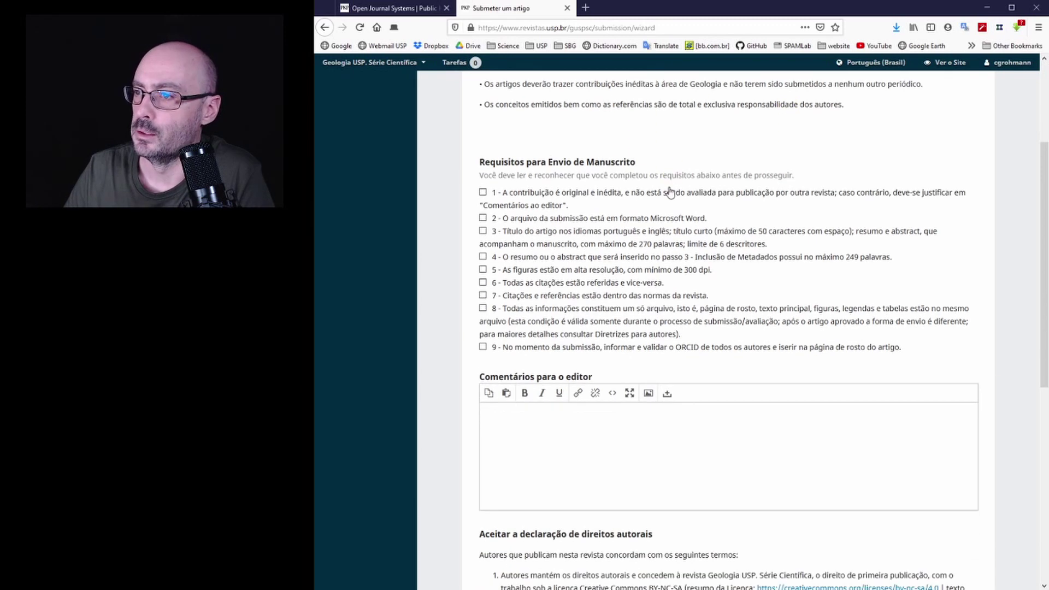
scroll(533, 165, down, 1)
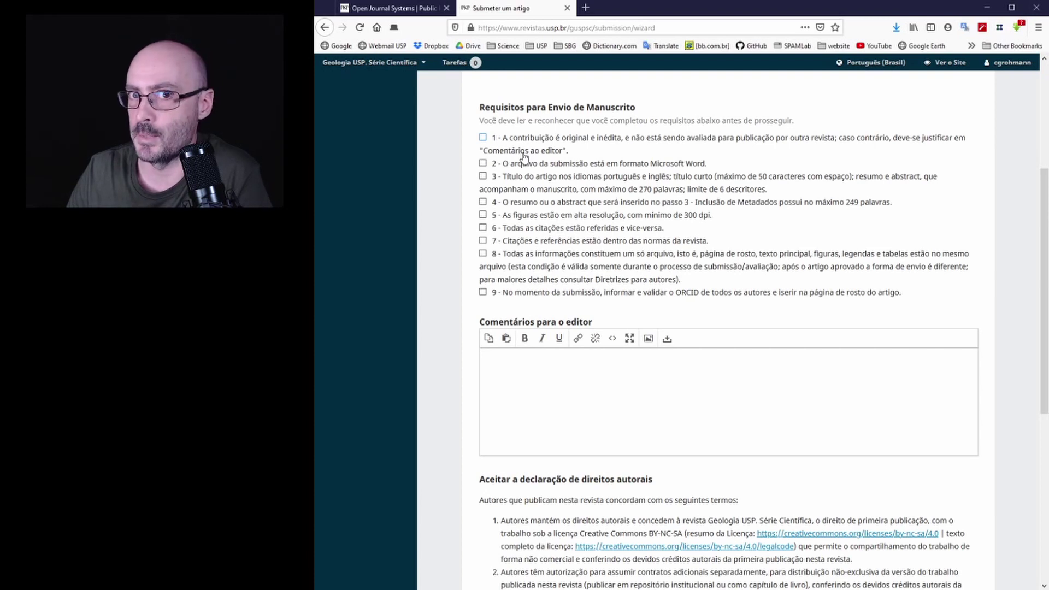
- Mark all nine manuscript submission requirements as fulfilled, from originality and Word format through to the authors' ORCID
click(484, 138)
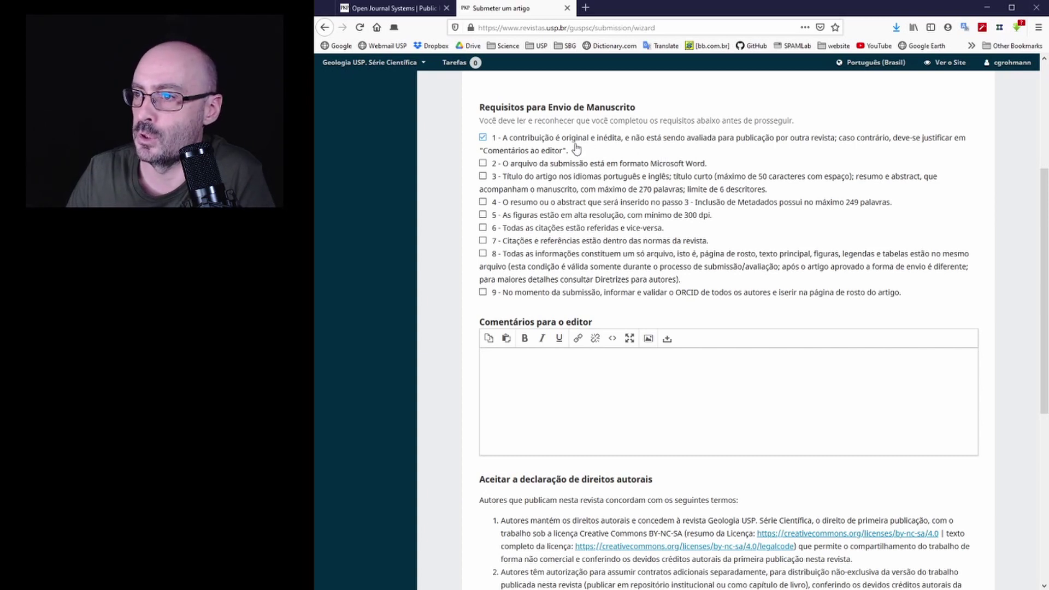
click(483, 165)
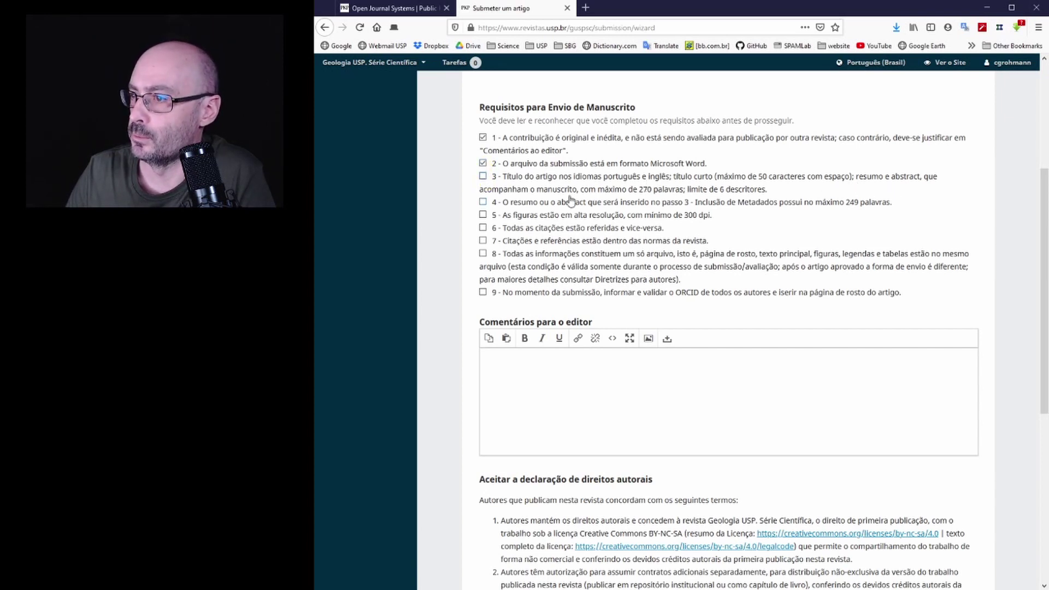
click(483, 178)
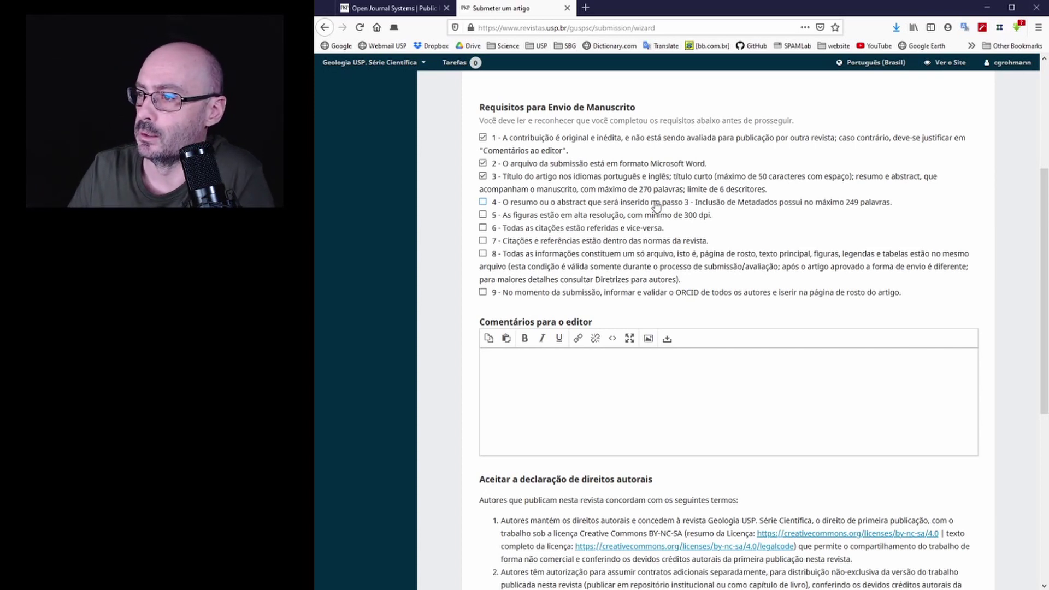
click(483, 202)
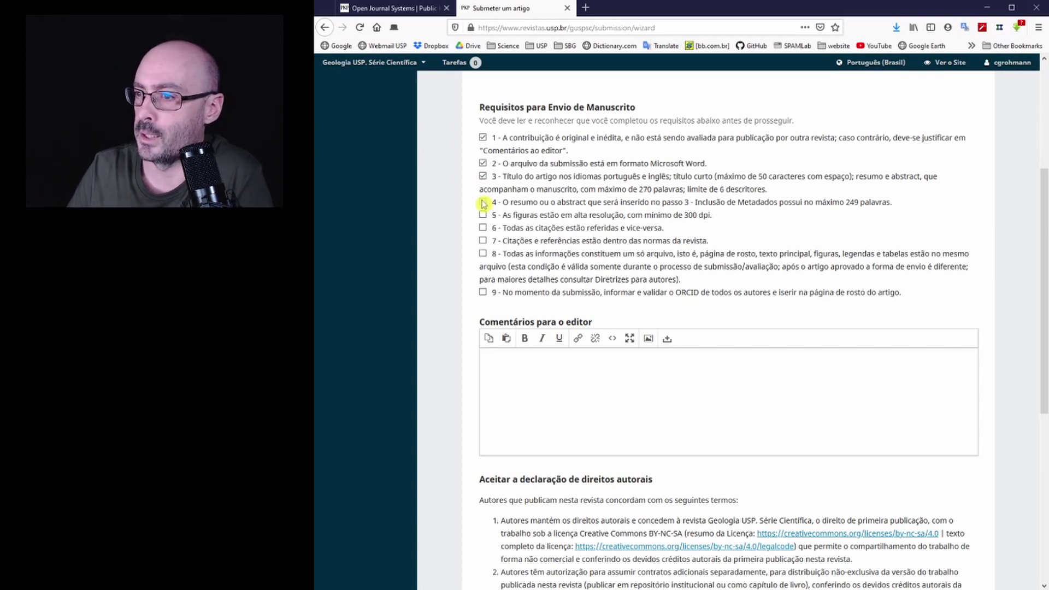
click(482, 205)
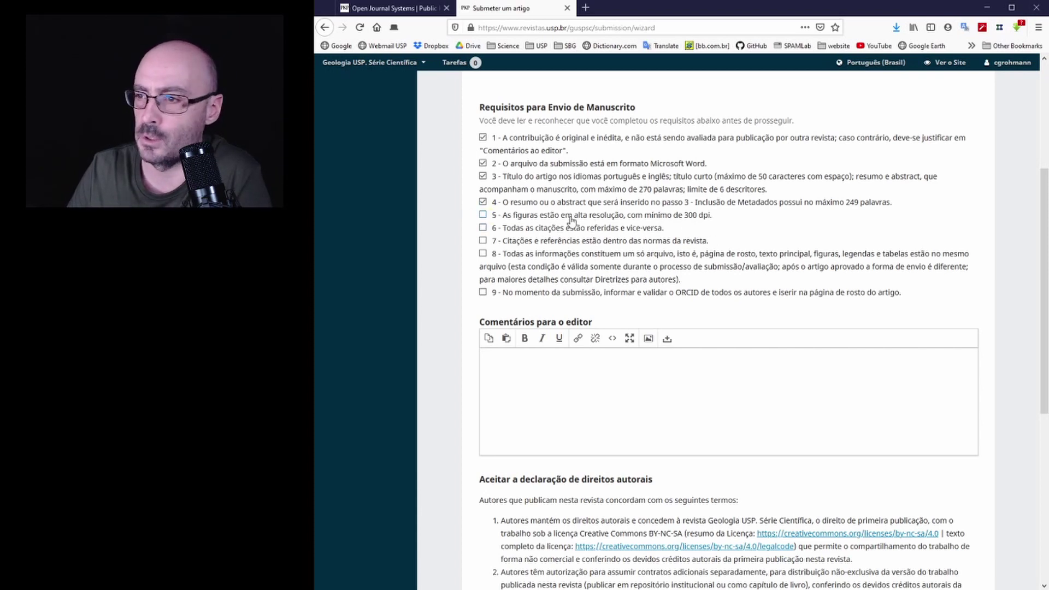
click(484, 215)
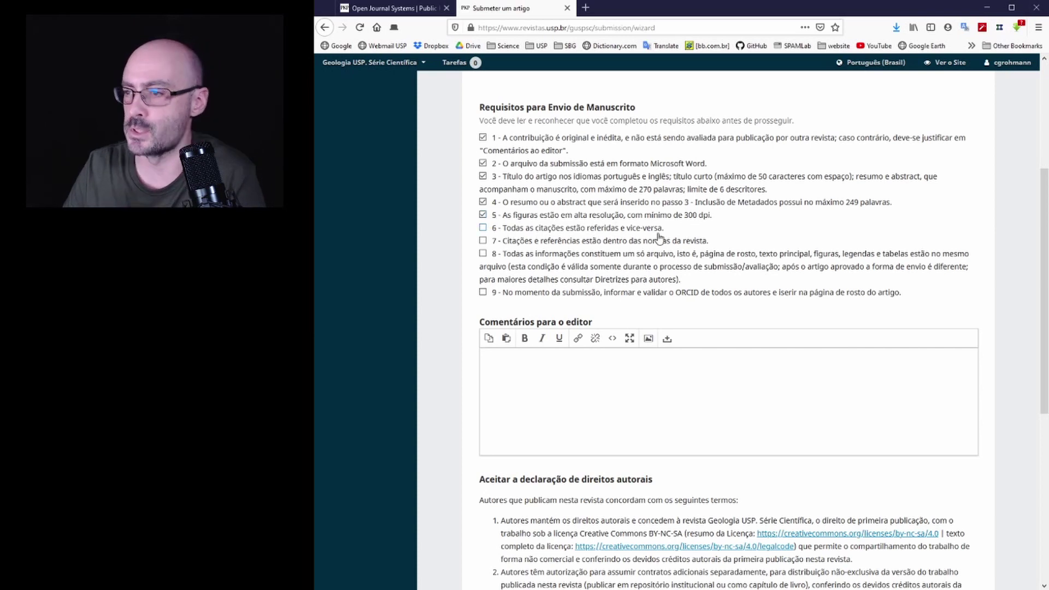
click(484, 228)
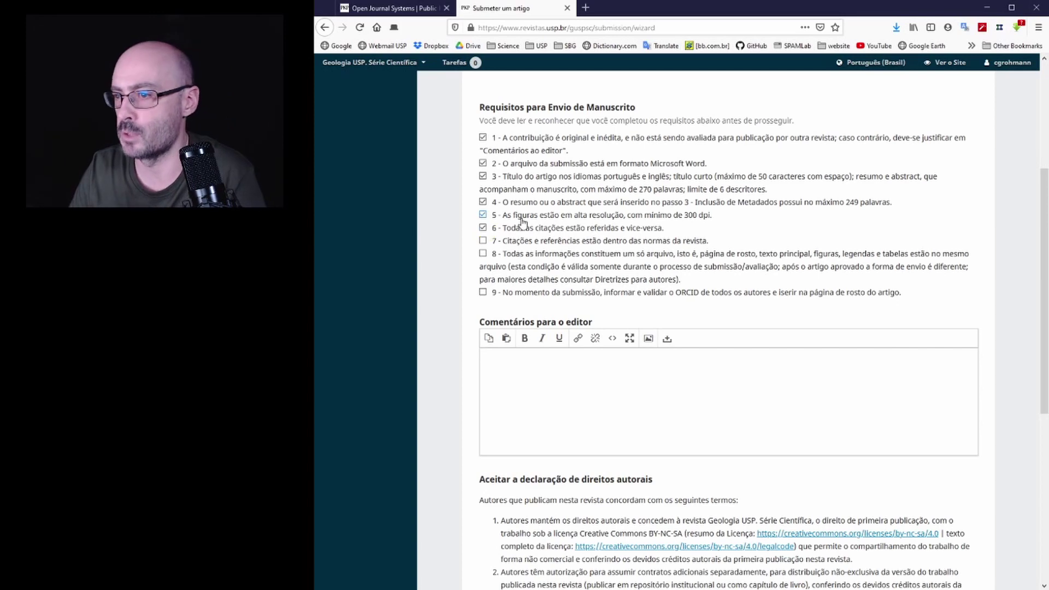
scroll(527, 229, down, 2)
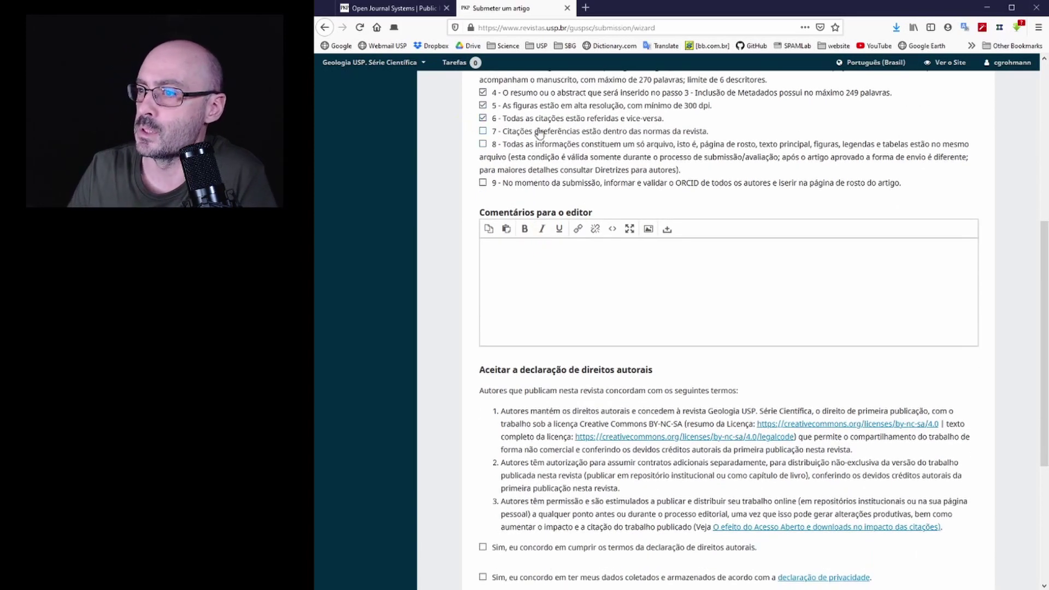
click(483, 133)
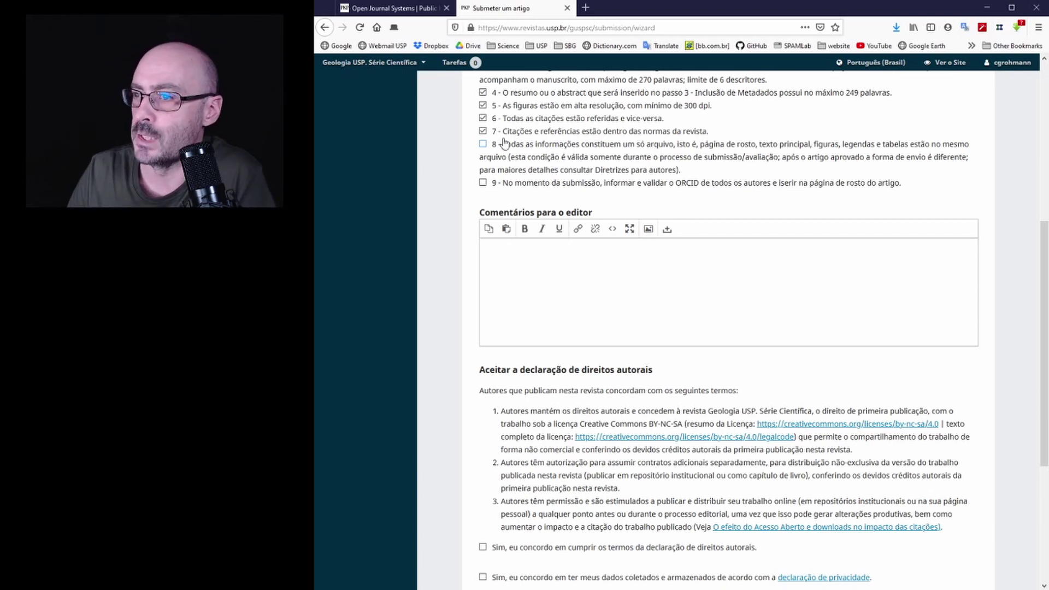
click(483, 145)
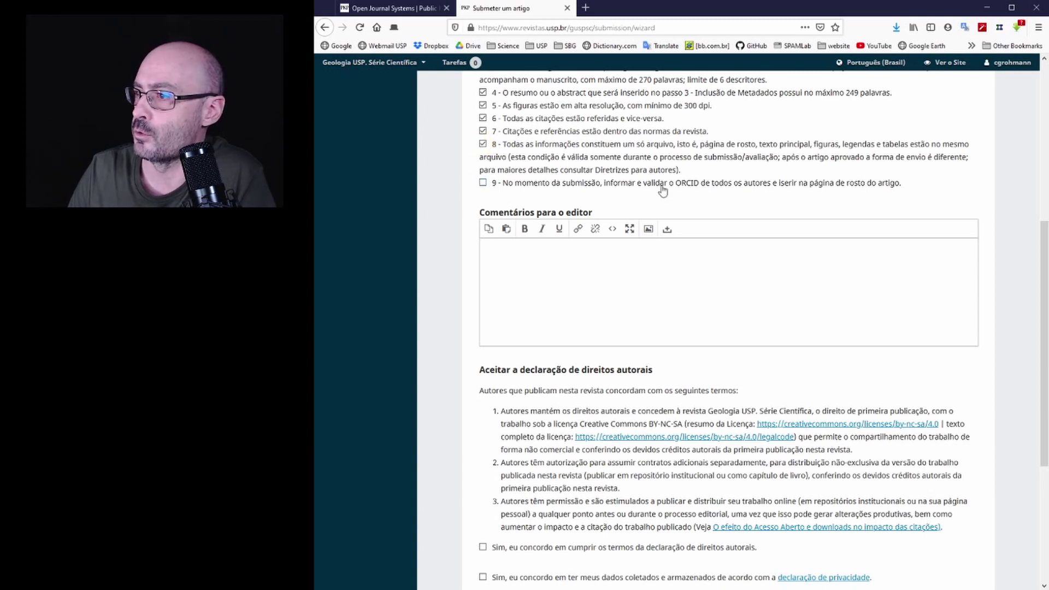
click(484, 184)
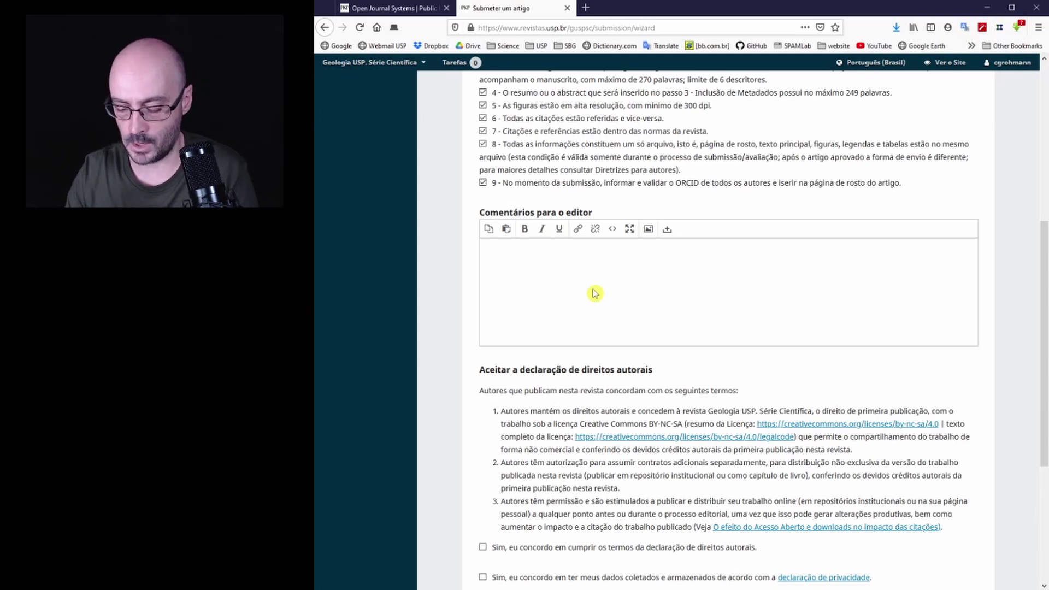
- Write a comment greeting the editor by name, followed by "este é o artigo falso para o video do youtube. abraços"
text(o Rômulo, este é o artigo falso para o video d)
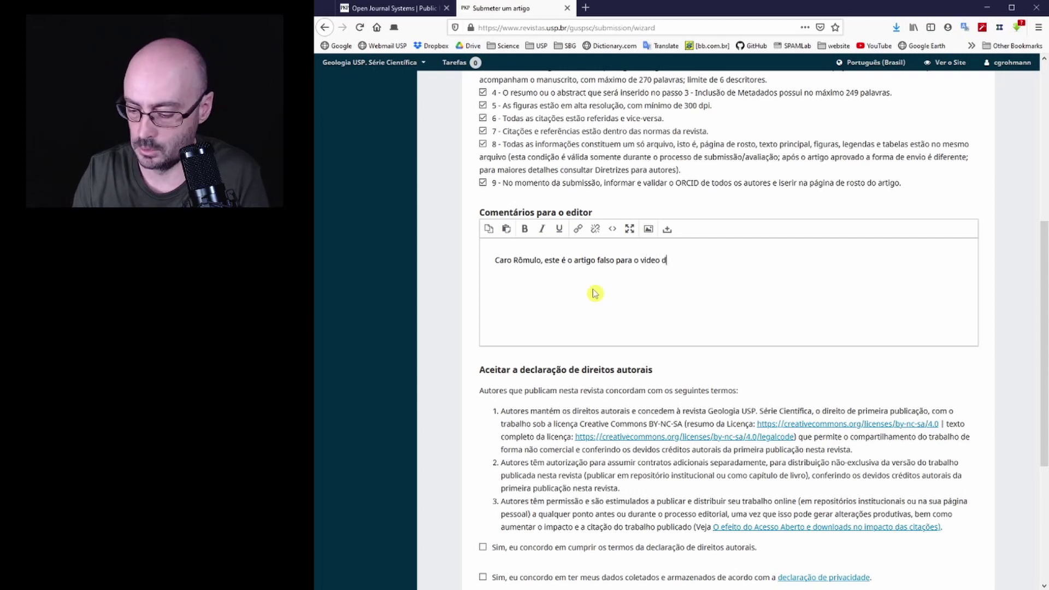
text(youtube. abraços)
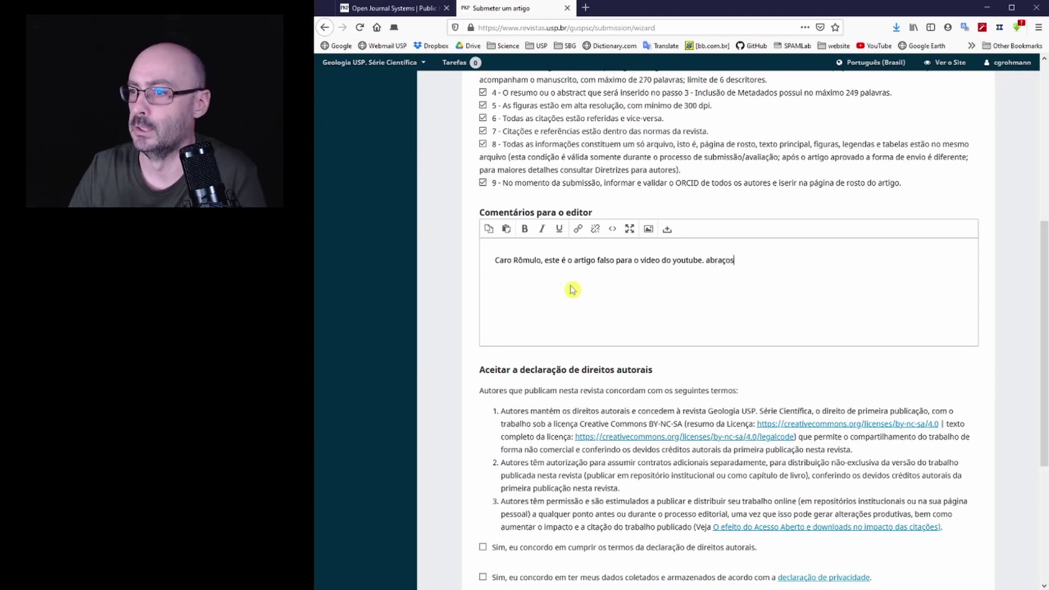
- Agree to the copyright declaration and to data collection under the privacy statement, and save to continue to the manuscript transfer
scroll(568, 290, down, 2)
scroll(564, 291, down, 1)
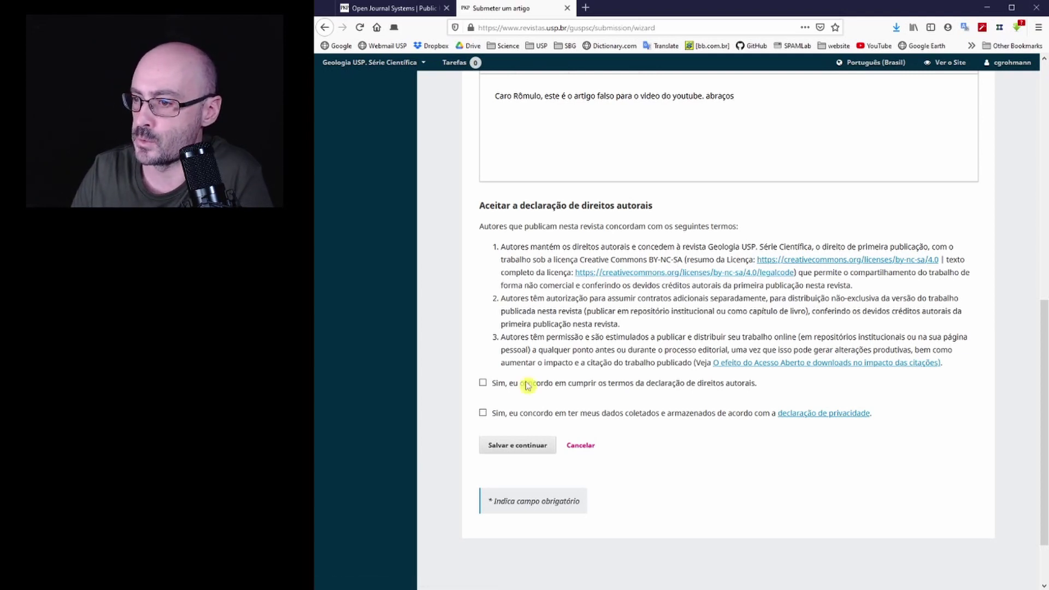
click(483, 383)
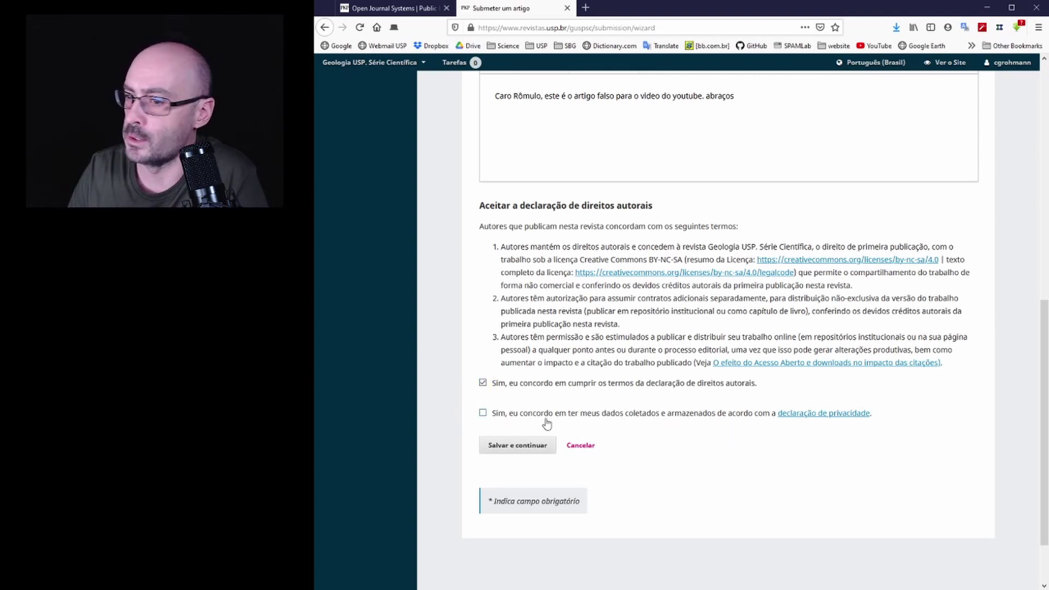
click(483, 414)
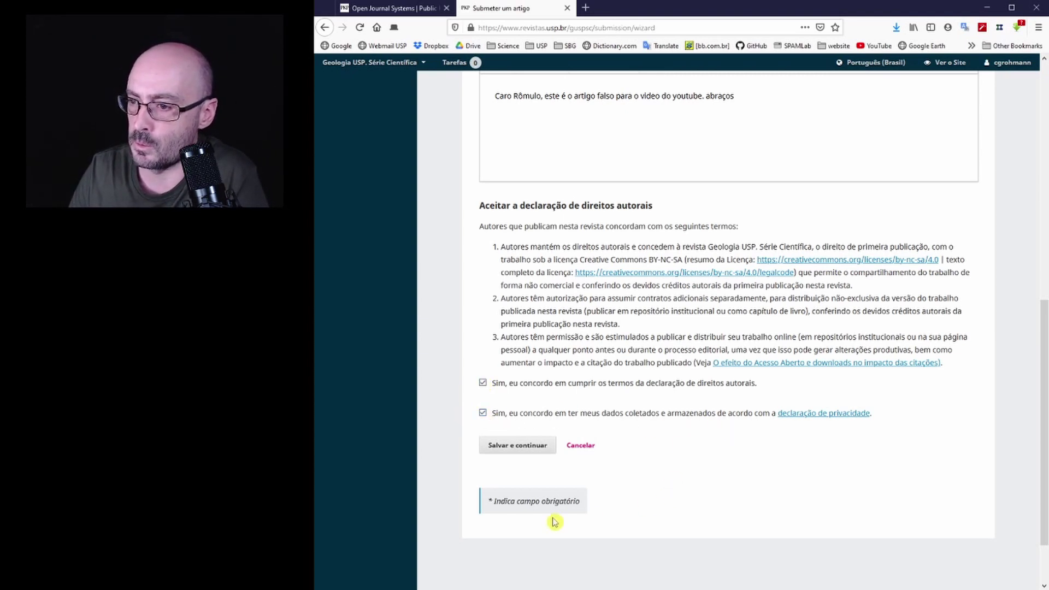
click(516, 448)
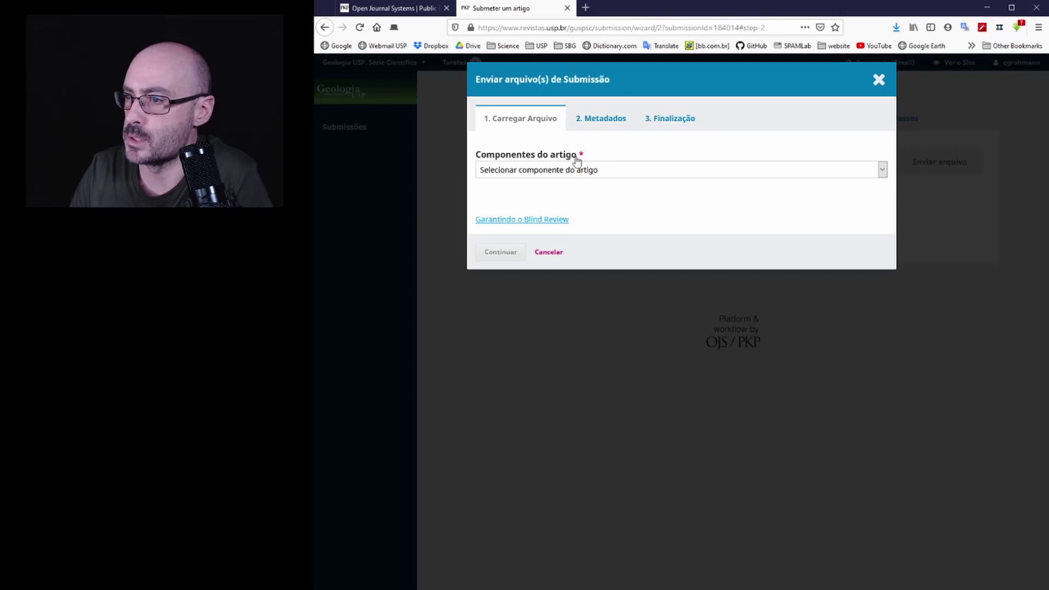
- Set the article component to "Texto do artigo" and upload the diabo3D manuscript .docx file
click(673, 169)
click(664, 179)
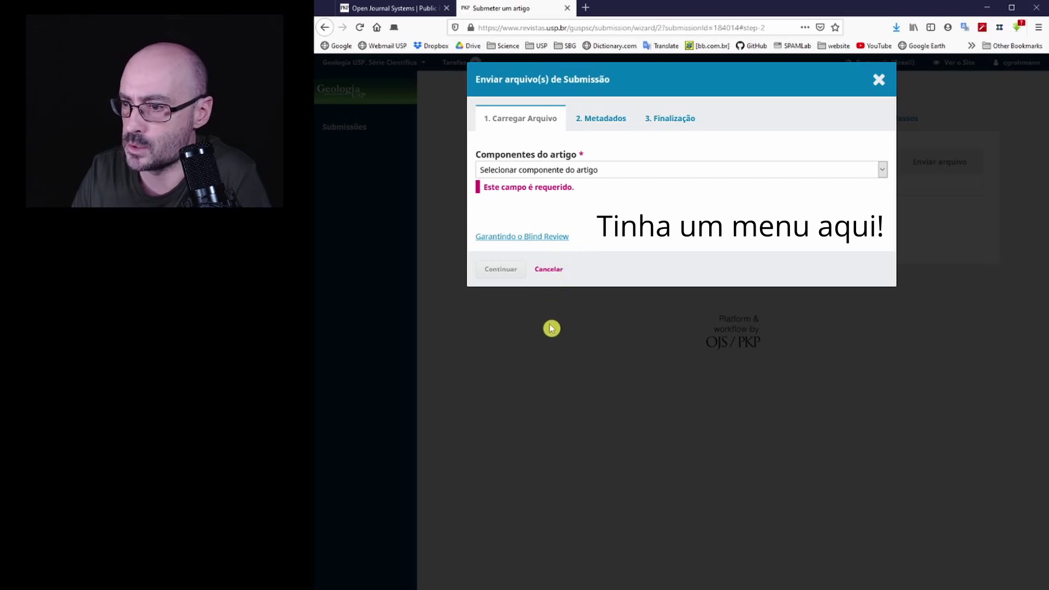
click(574, 203)
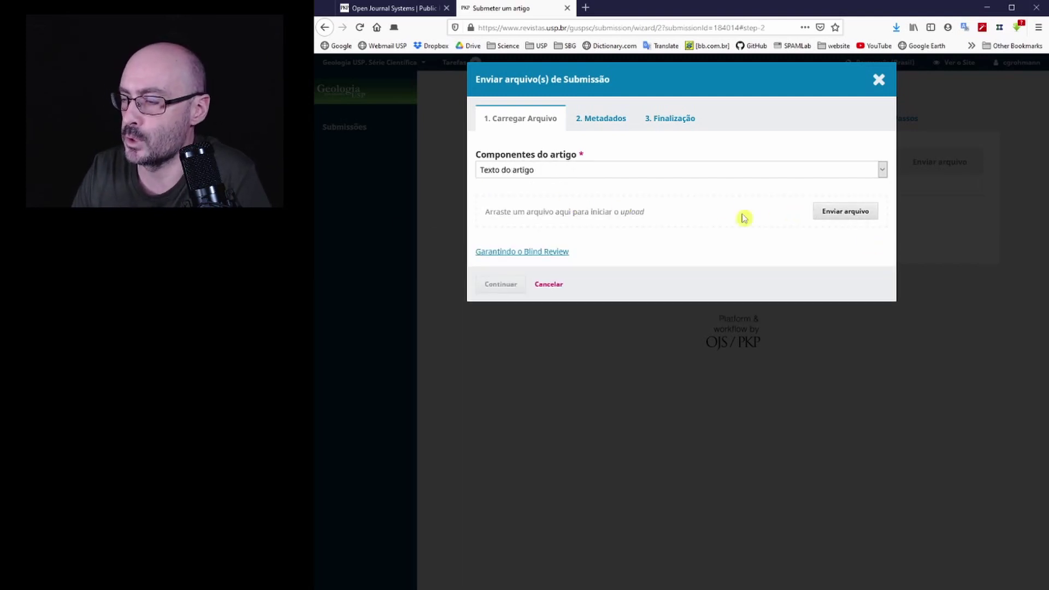
click(828, 213)
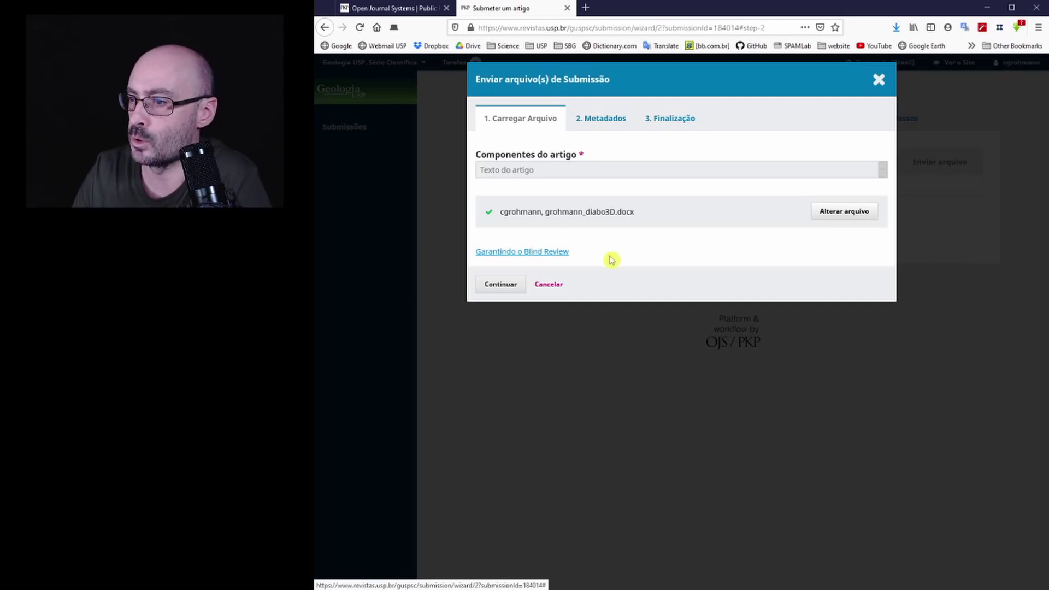
- Read the blind review guidance on removing author identification from Word and PDF files, and close it
click(553, 253)
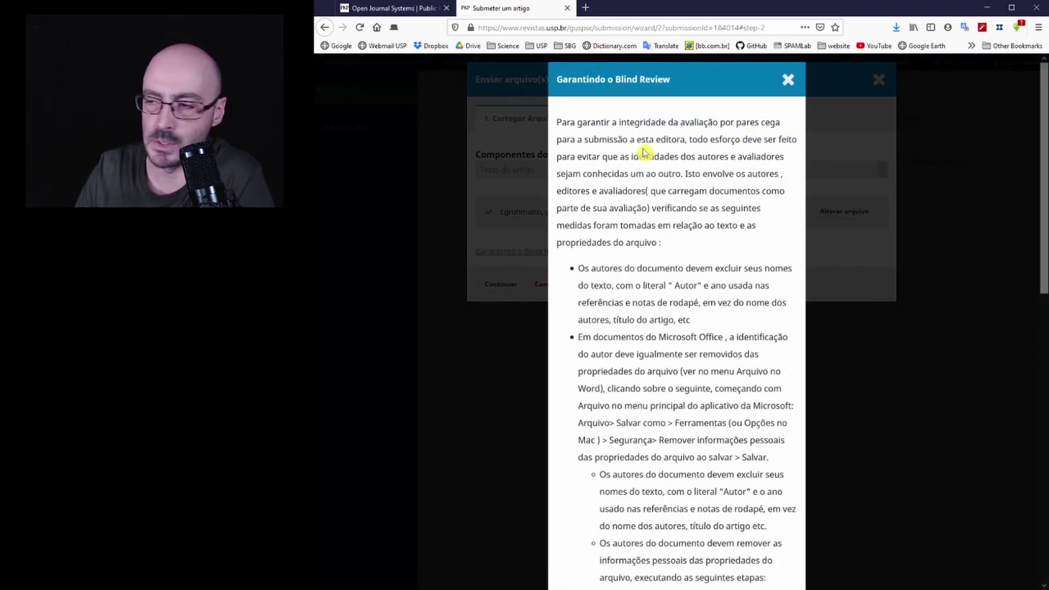
scroll(645, 153, down, 4)
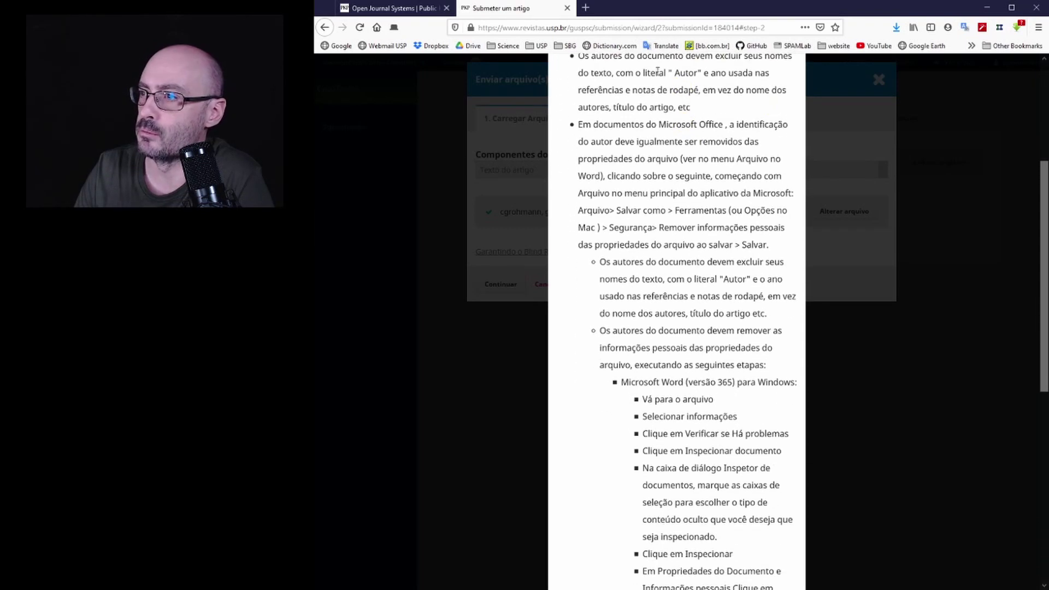
scroll(697, 104, up, 1)
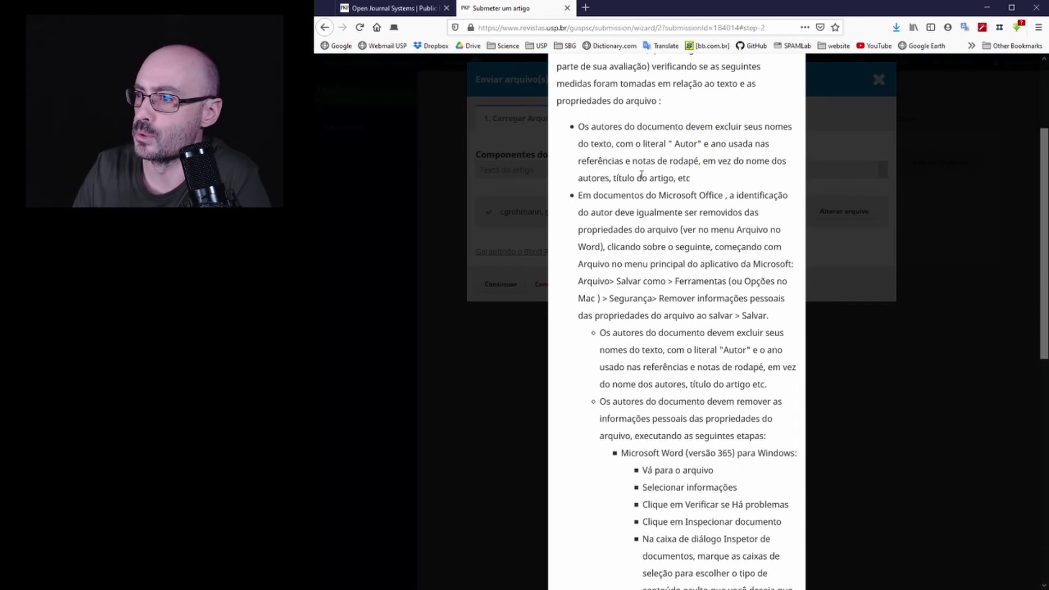
scroll(642, 175, down, 1)
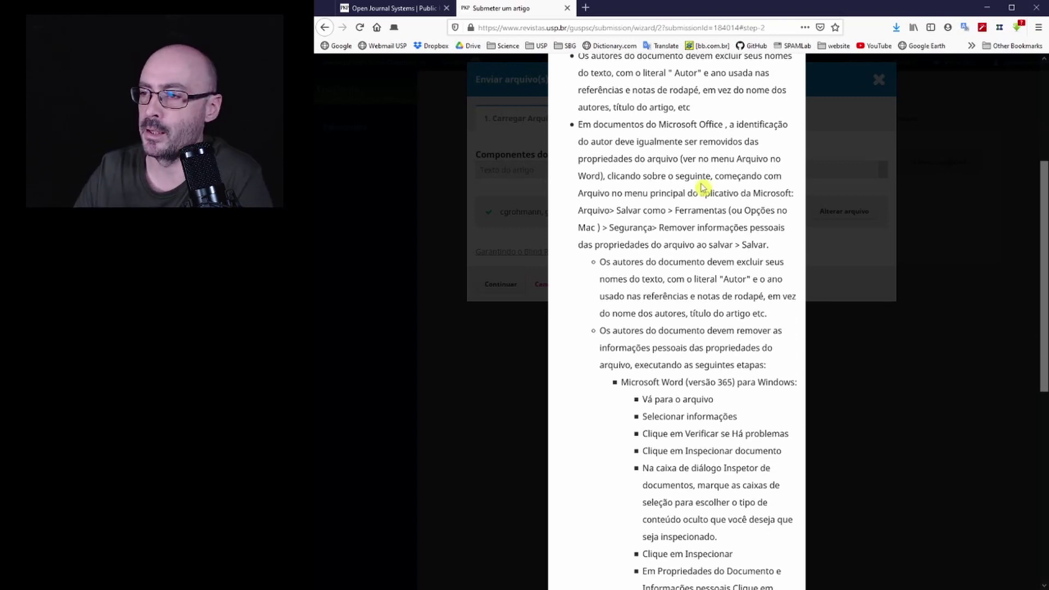
scroll(704, 187, down, 1)
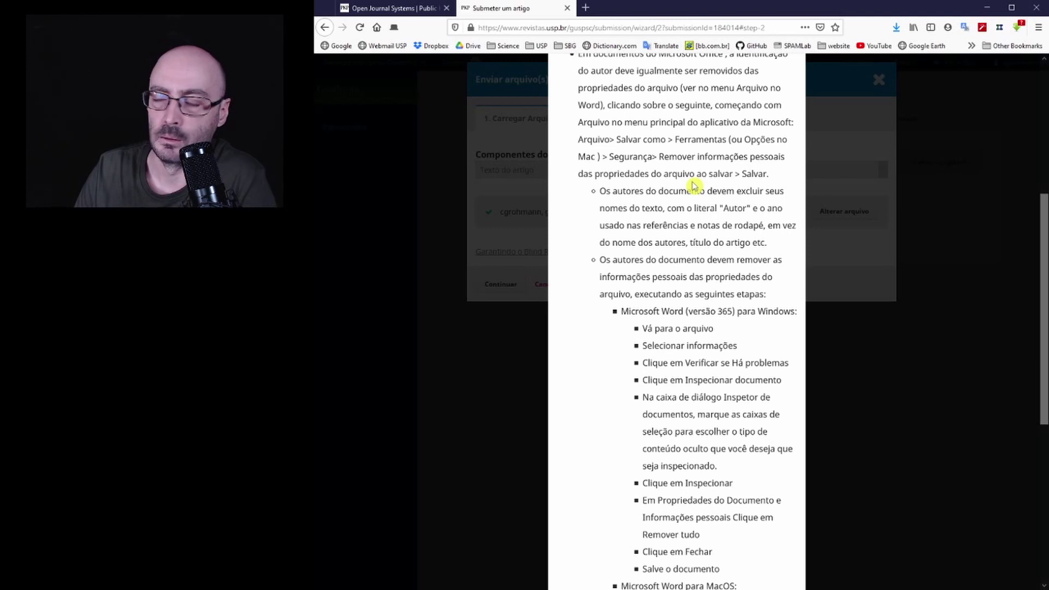
scroll(694, 186, down, 2)
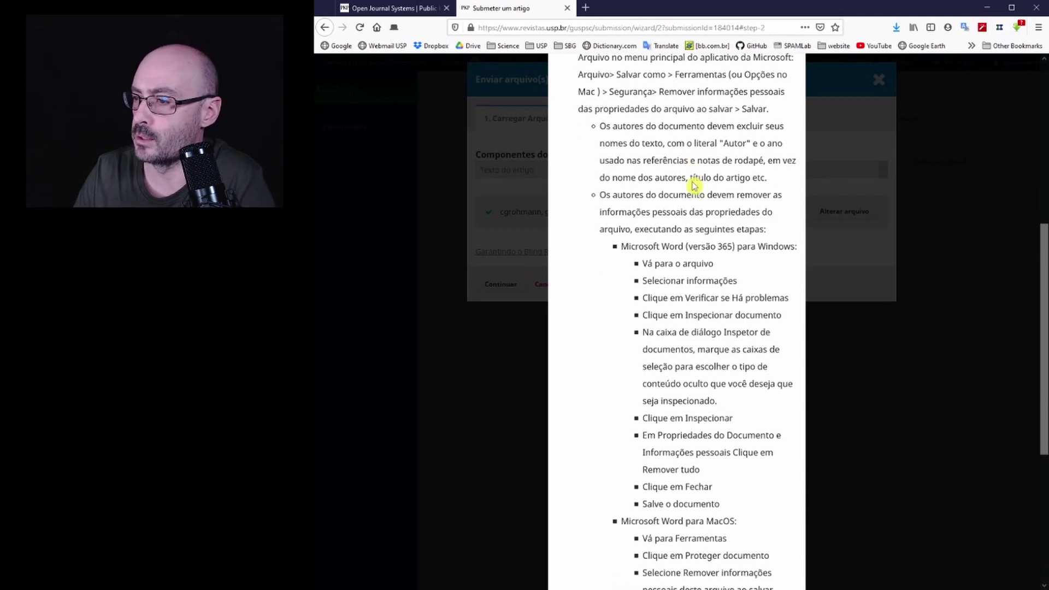
scroll(693, 180, down, 3)
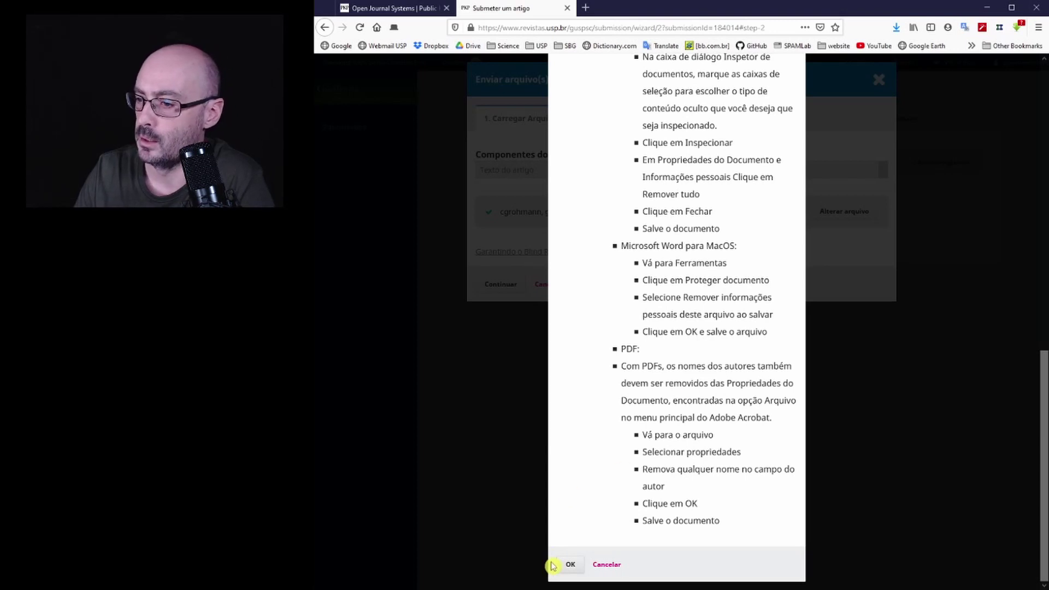
click(570, 565)
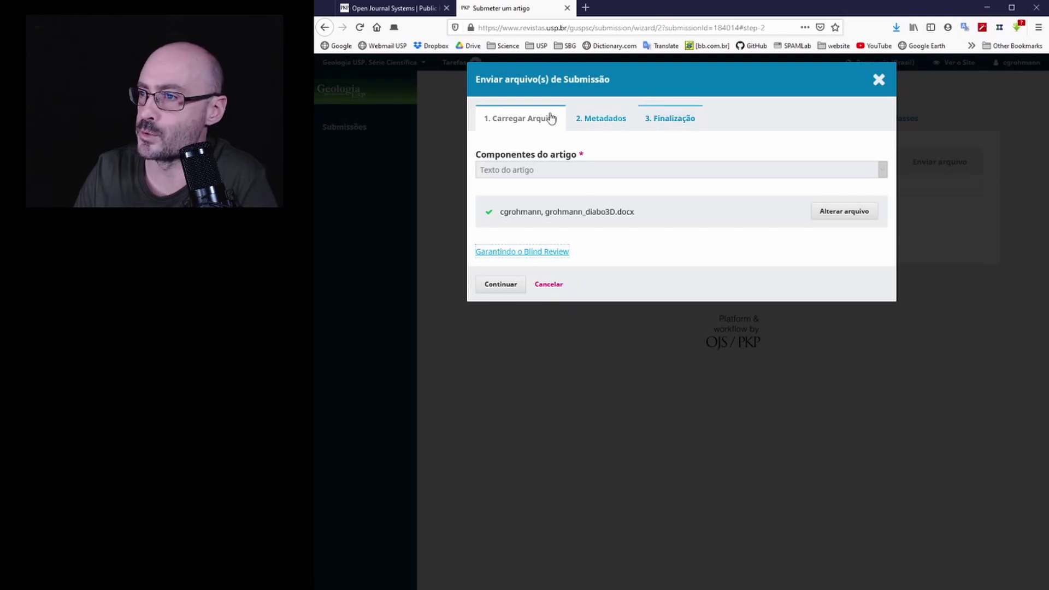
- Accept the uploaded manuscript file and continue to its metadata stage
click(480, 297)
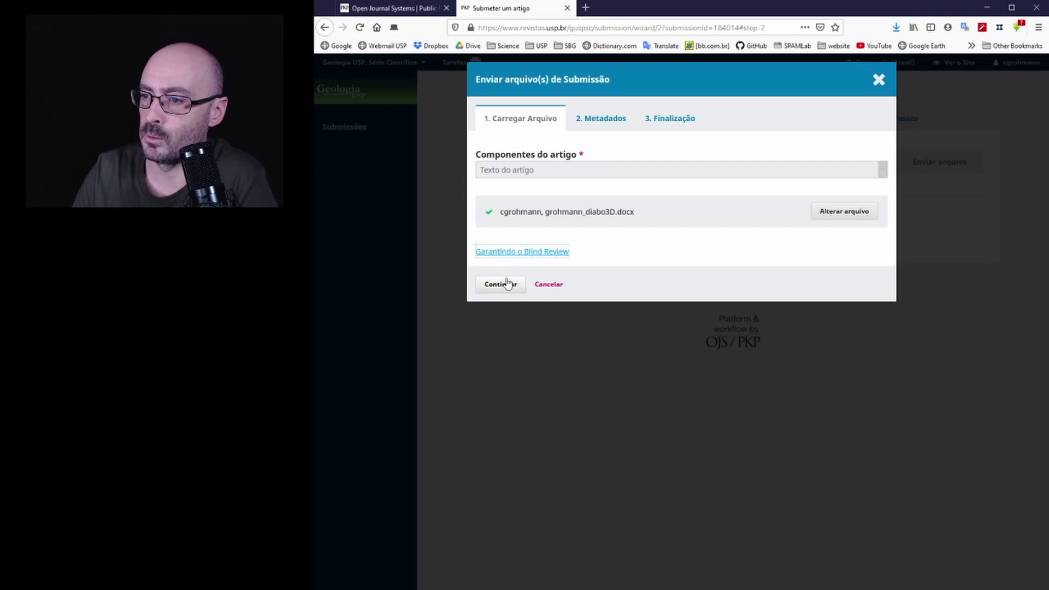
click(501, 285)
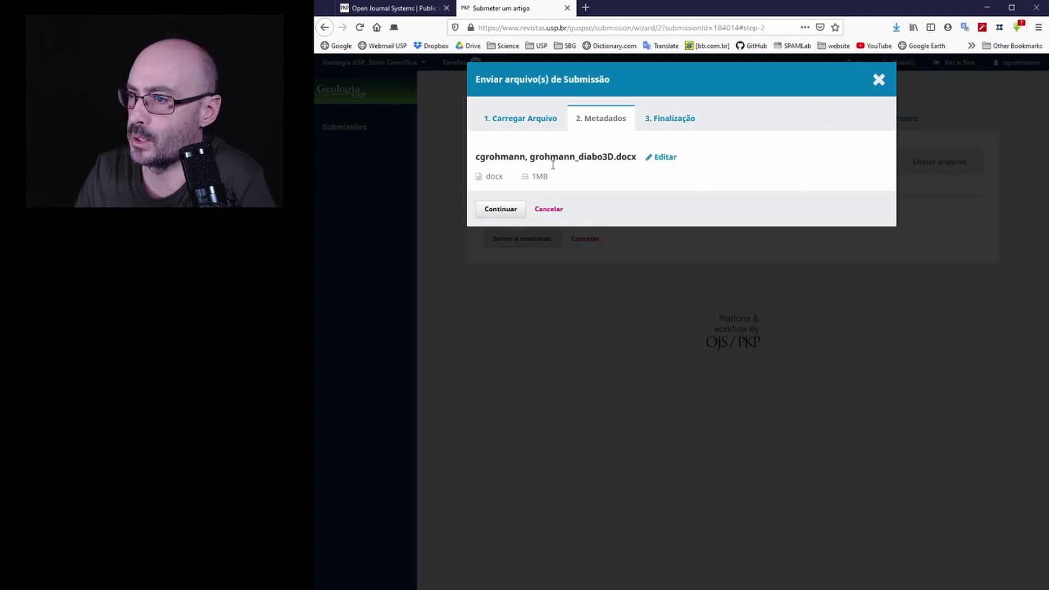
- Finish adding the manuscript file without further files, and save the transfer stage to continue to the article's metadata
click(501, 213)
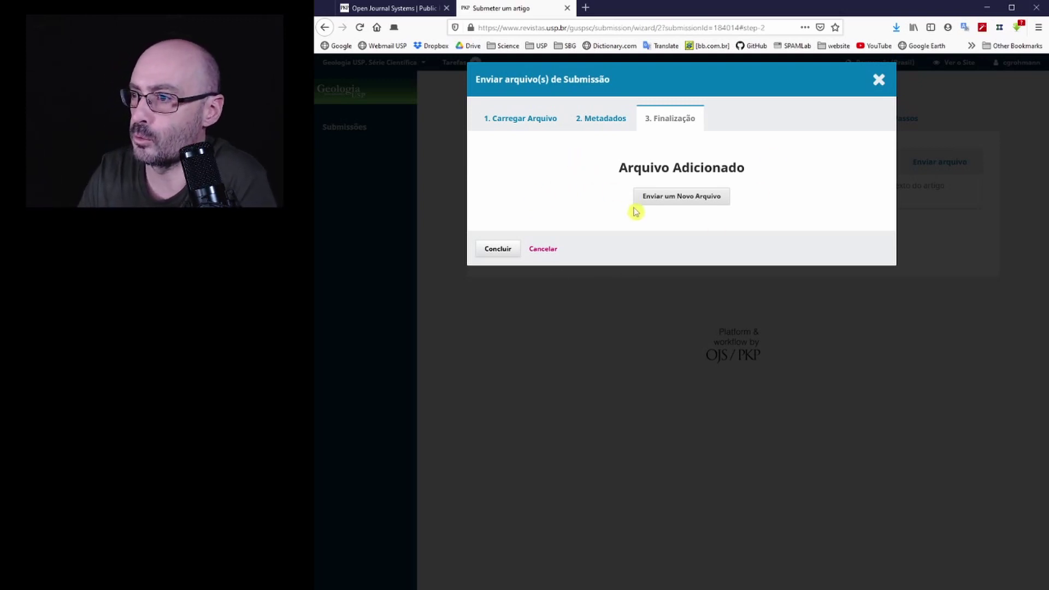
click(491, 252)
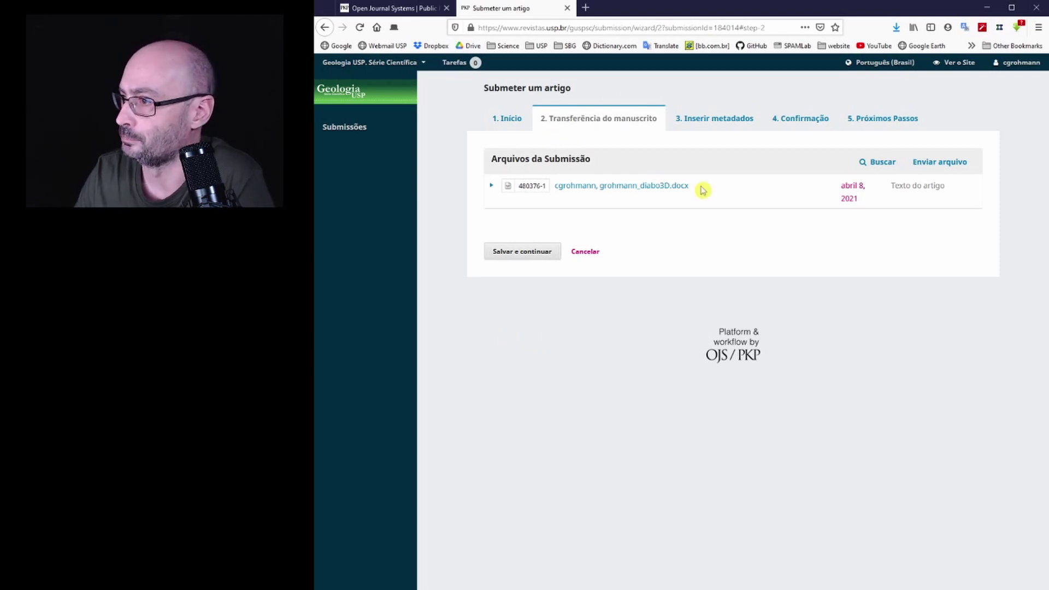
click(522, 252)
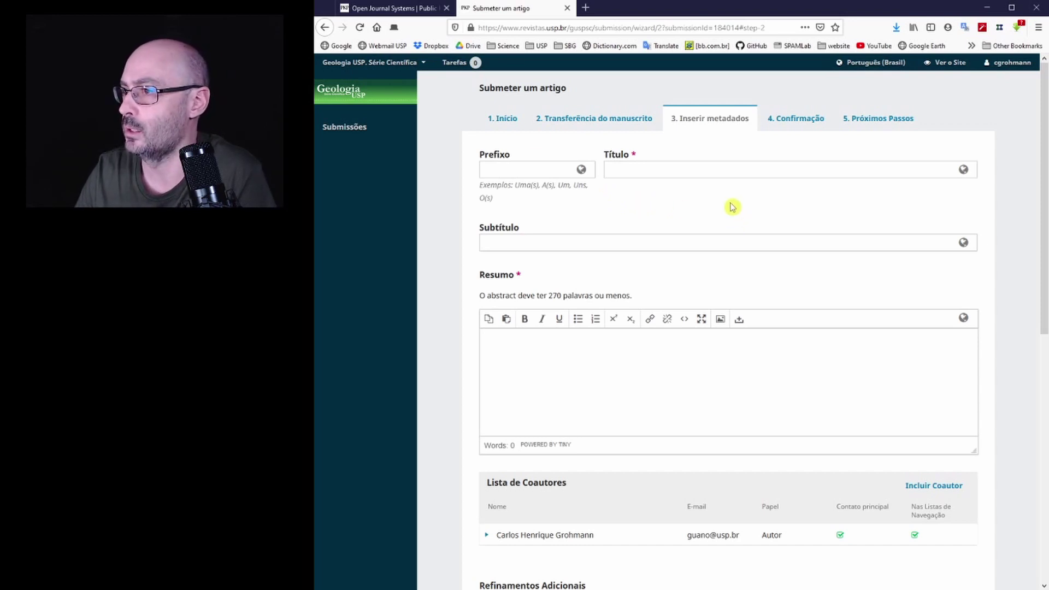
- Enter the Portuguese title on modelling Caverna do Diabo (SP) com Laser Scanner: resultados preliminares, and the matching English title on Devil's Cave
click(663, 174)
text(Modelagem 3D do setor turístico da Caverna do Diabo (SP) com Laser Scanner: resultados preliminares)
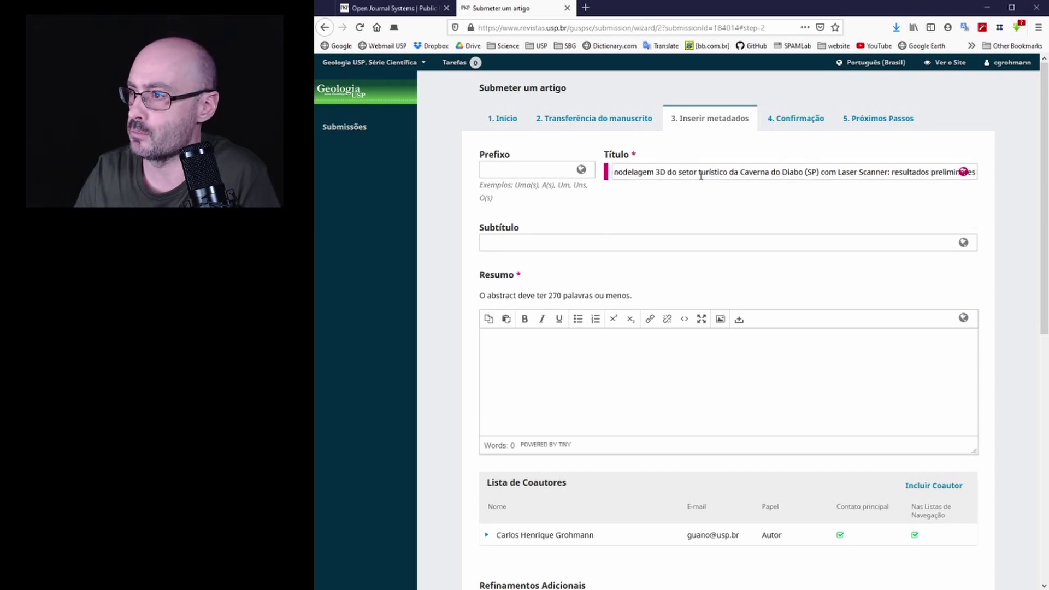
click(680, 201)
key(ctrl+v)
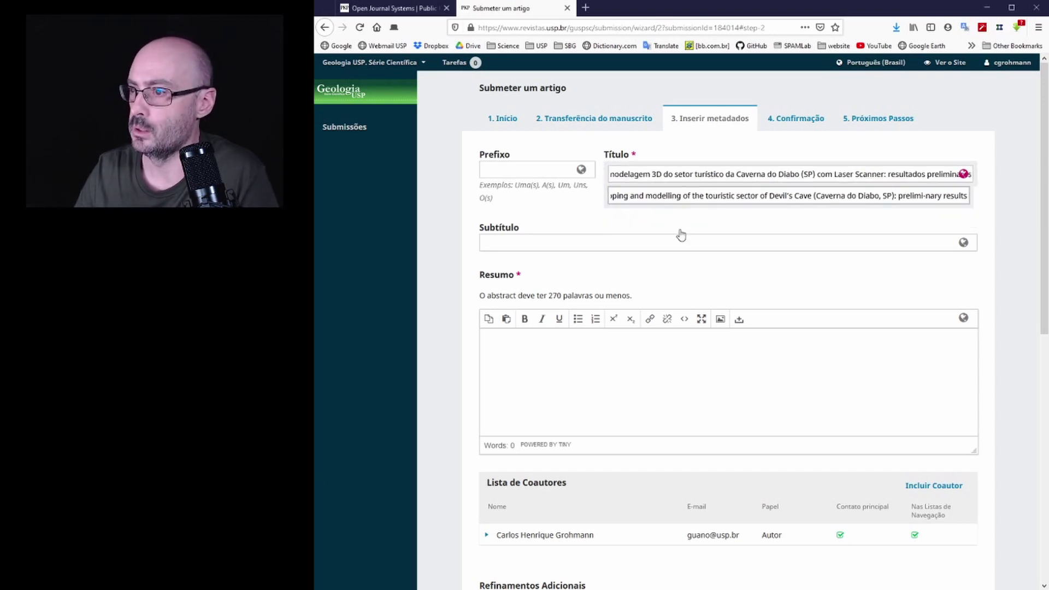
click(585, 241)
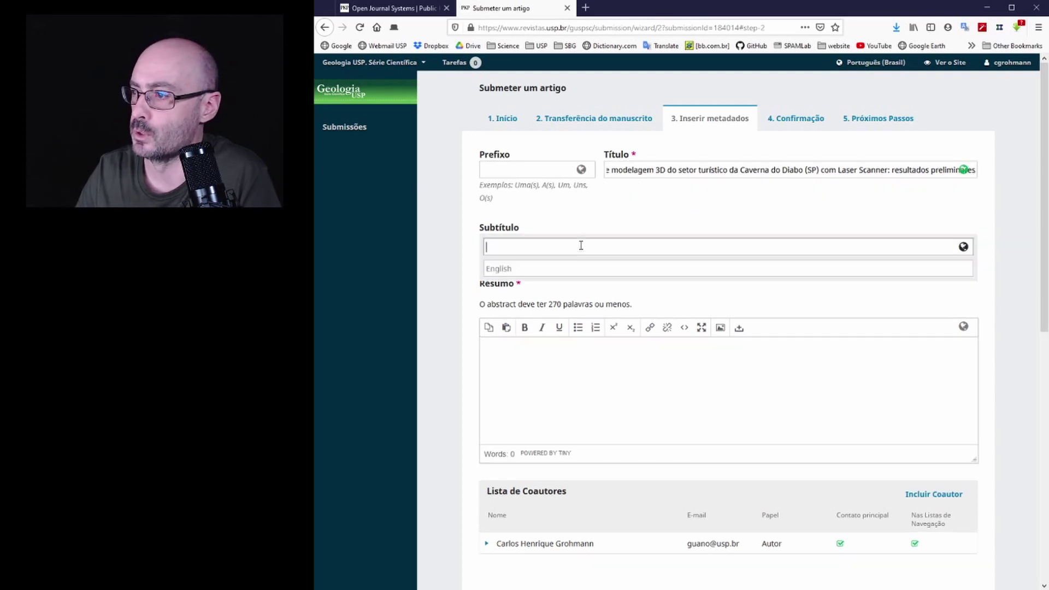
- Copy the Portuguese abstract, beginning "Neste trabalho apresenta-se um primeiro mapeamento 3D com Laser Scanner", into the Resumo field
click(567, 397)
scroll(567, 397, down, 5)
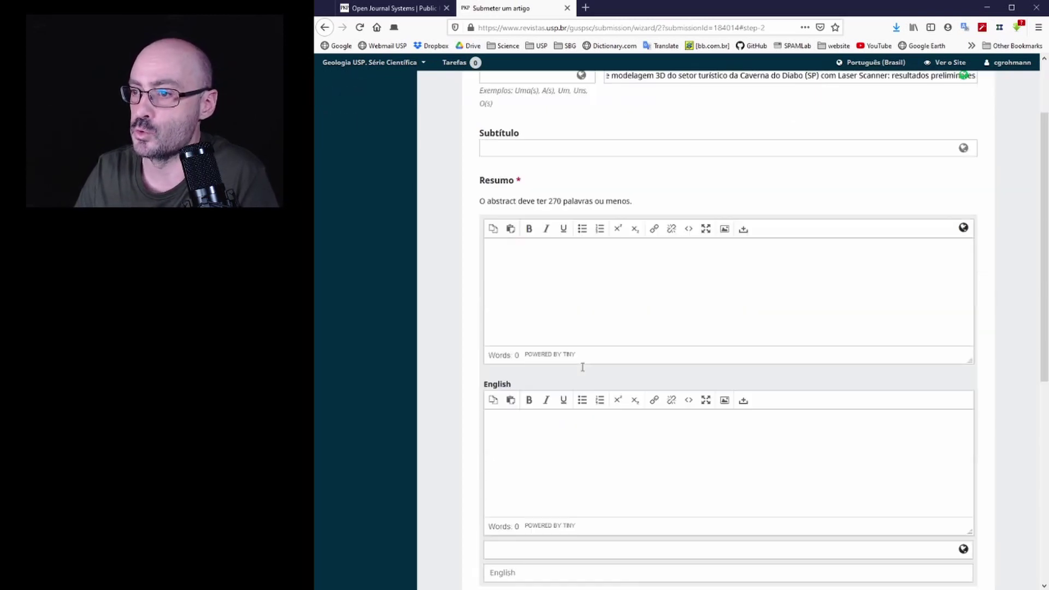
key(alt+Tab)
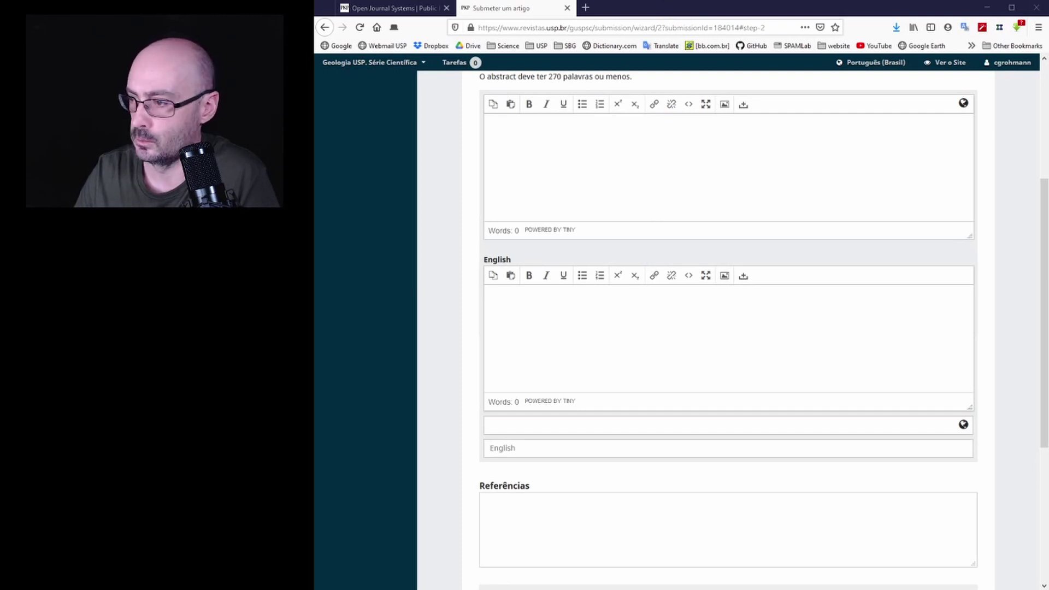
key(alt+Tab)
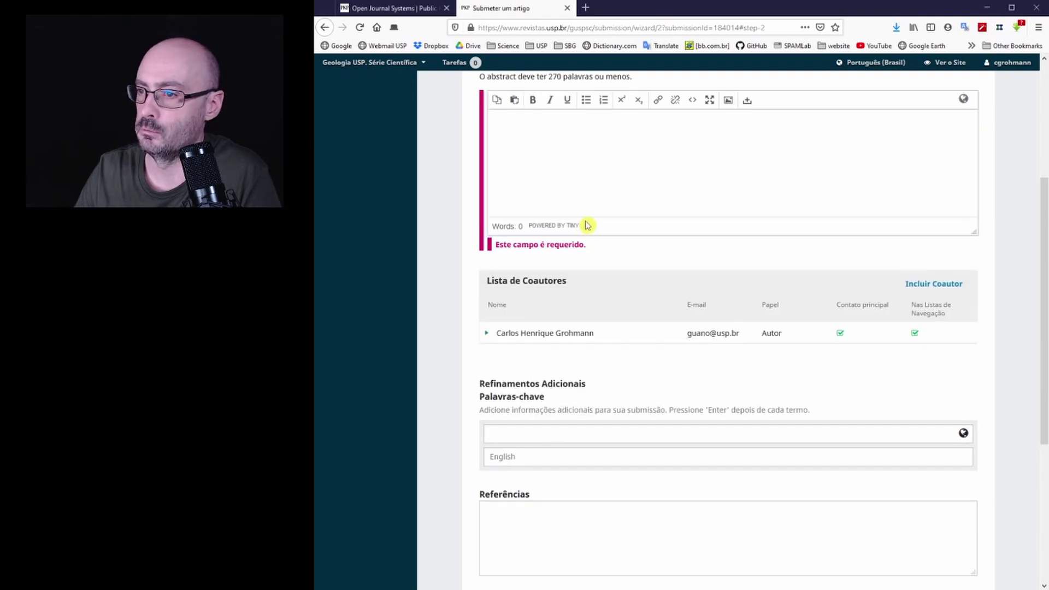
click(588, 176)
text(Neste trabalho apresenta-se um primeiro mapeamento 3D com Laser Scanner (Terrestrial Laser Scanner - TLS) do setor turístico da Caverna do Diabo. Foram realizadas 36 varreduras do TLS, unidas em uma nuvem de pontos com 1,15 bilhão de pontos. Para as análises, essa nuvem foi simplificada para 17,2 milhões de pontos. O volume calculado da caverna (74.500 m3) não mostrou variação significativa em nuvens com 1.000.000, 500.000, 250.000 e 50.000 pontos. Os dados gerados mostram diferenças importantes quando comparados com os mapas do PROCAD, o que reflete tanto as técnicas utilizadas na época como a subjetividade inerente ao levantamento topográfico espeleológico.)
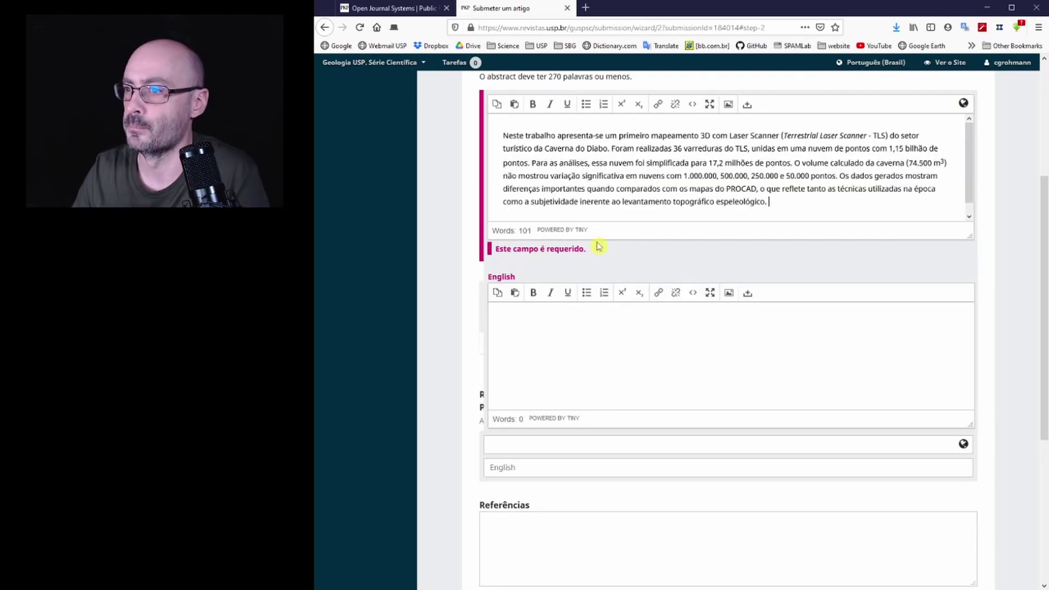
- Copy the English abstract, beginning "A first 3D survey with Terrestrial Laser Scanner (TLS)", and paste it into the Referências field
click(581, 325)
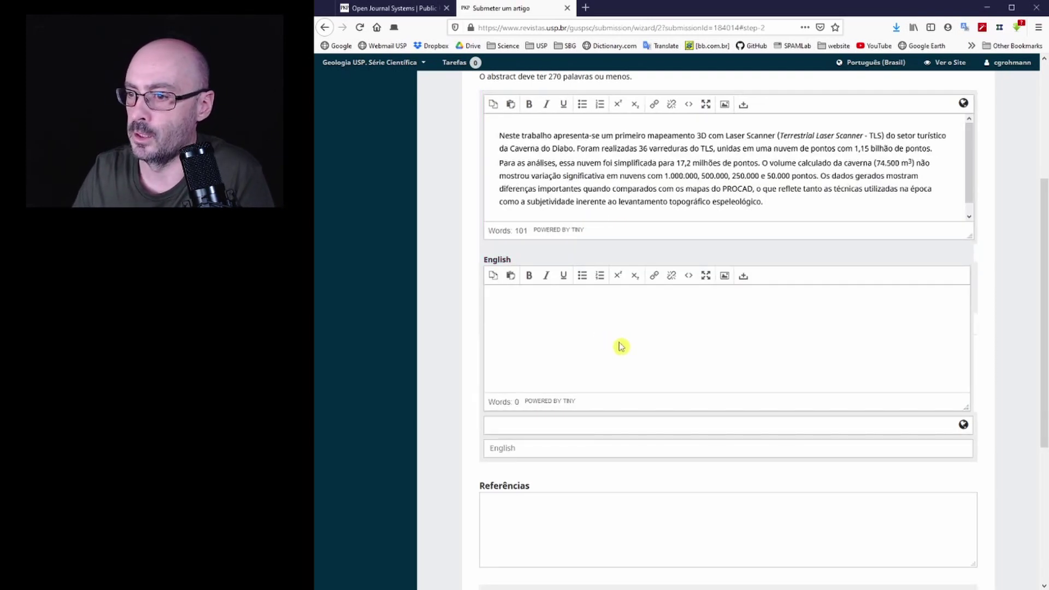
key(alt+Tab)
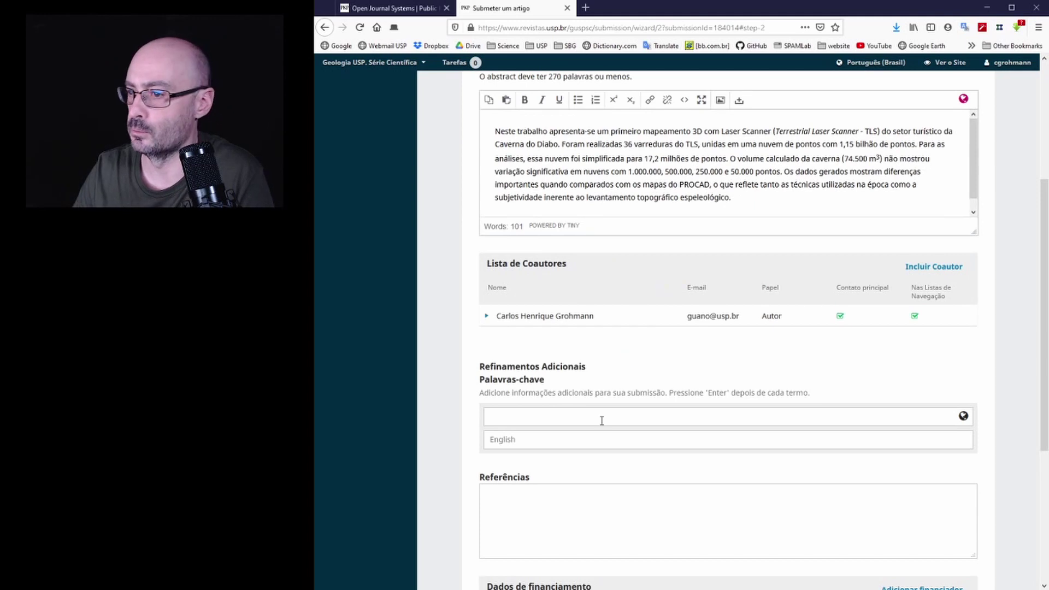
click(567, 499)
scroll(466, 305, down, 5)
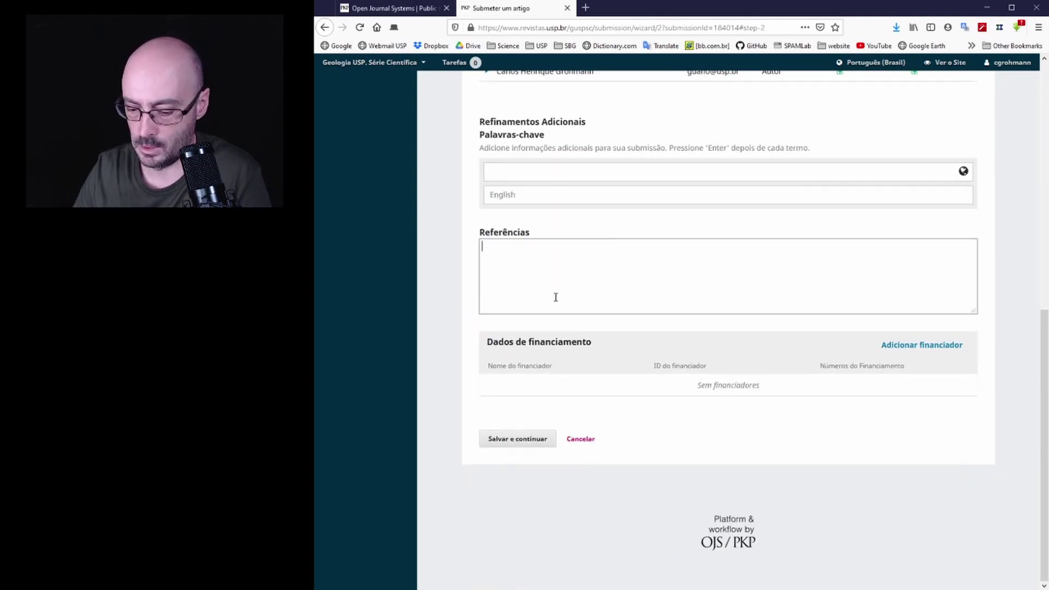
text(A first 3D survey with Terrestrial Laser Scanner (TLS) of the touristic sector of Devil's Cave (Caver-na do Diabo) is presented. 36 TLS scans were fused into a 1.15 billion-points cloud. This cloud had to be simplified to 17.2 million points for analyses. Volume calculated from the 3D model (74,500 m3) does not change much for clouds with 1,000,000, 500,000, 250,000 or 50,000 points. The data shows expressive differences from PROCAD maps, a reflex of the techniques used at the time as well as of the inherent subjectivity of the speleological topographic survey process.)
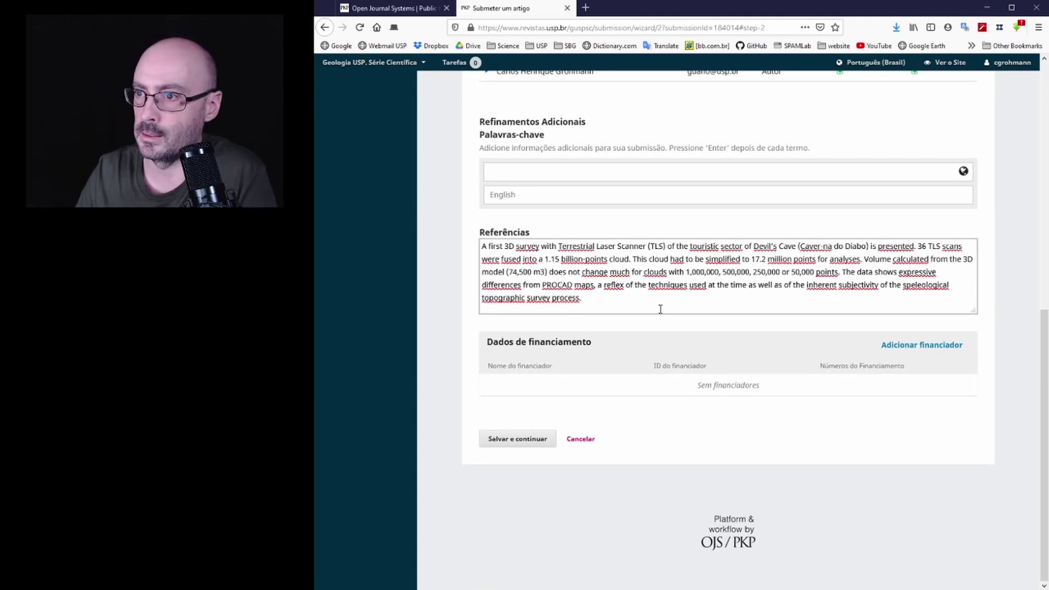
- Add "Topografia" as the first Portuguese keyword of the submission
click(515, 169)
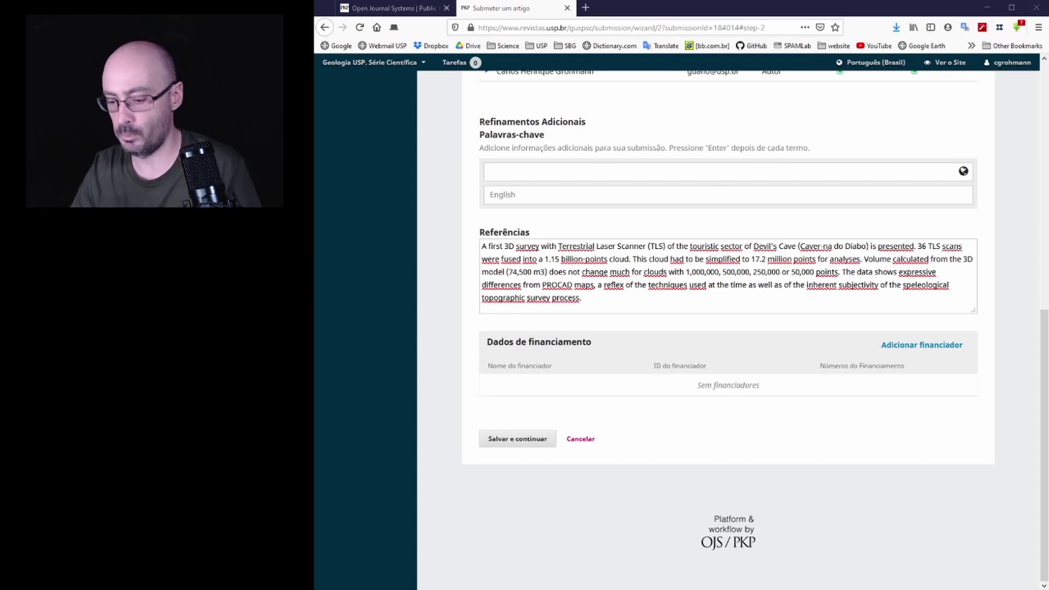
scroll(542, 154, up, 1)
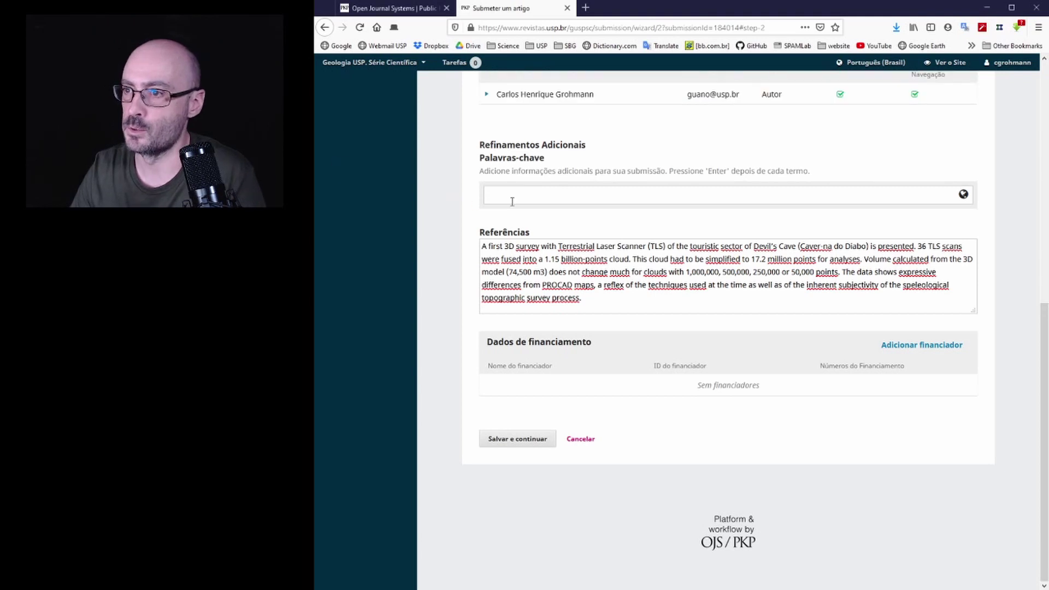
text(Topografia)
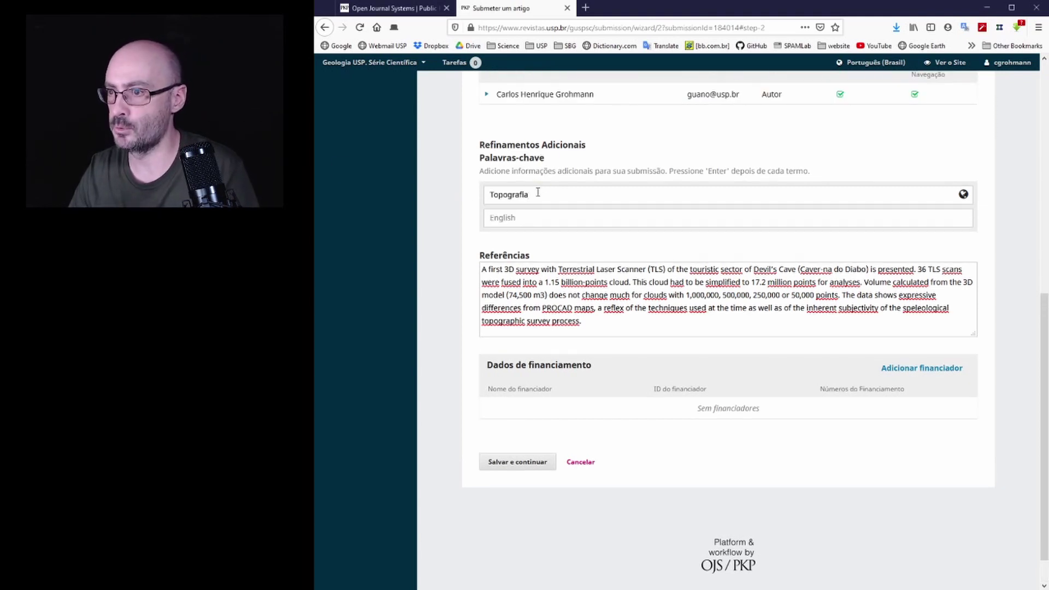
key(Return)
- Paste the remaining Portuguese keywords from the manuscript, trim the text to "Espeleometria", and add it as a keyword
key(alt+Tab)
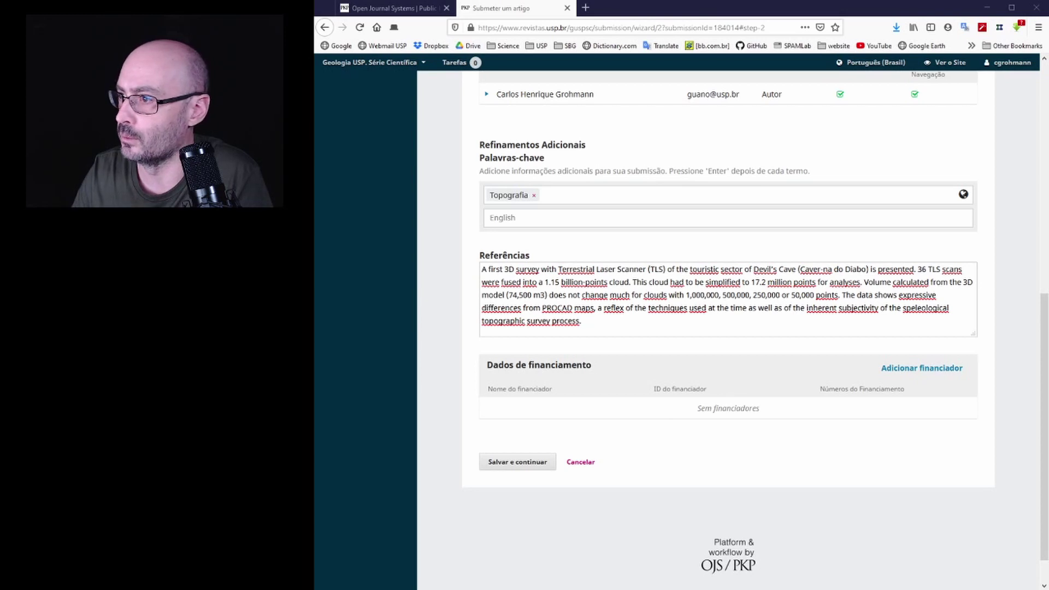
key(alt+Tab)
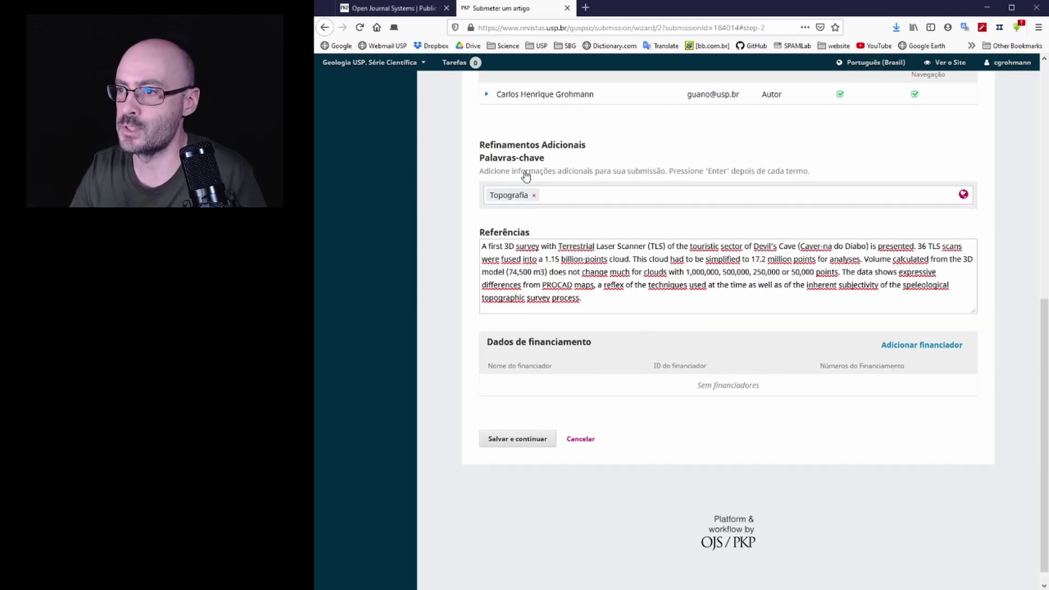
text(seio Virtual, Acessibilidade)
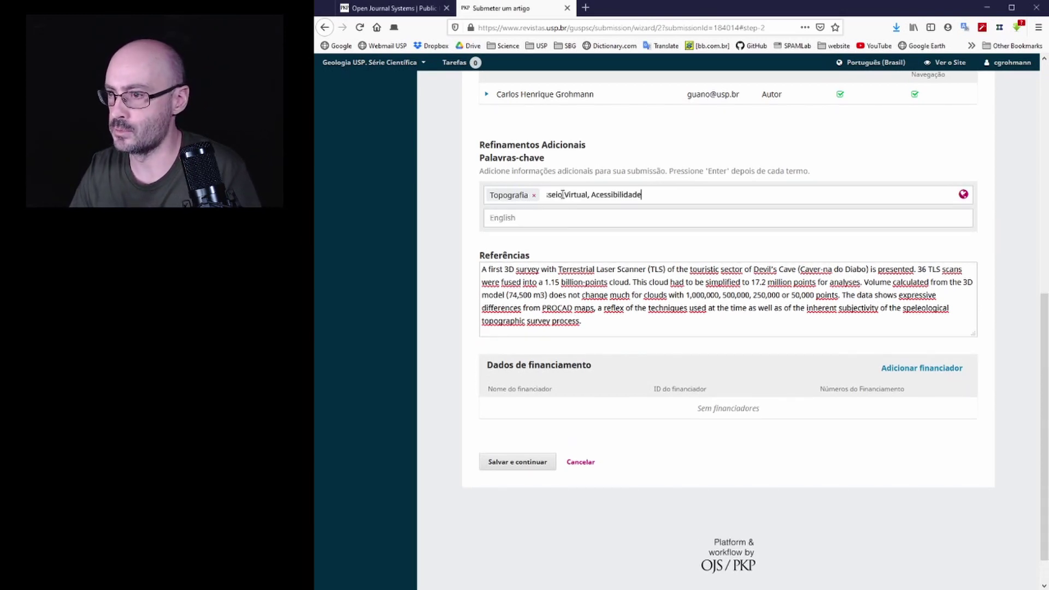
key(BackSpace)
key(BackSpace)
key(BackSpace)
key(BackSpace)
key(BackSpace)
key(BackSpace)
key(BackSpace)
key(BackSpace)
key(BackSpace)
key(BackSpace)
key(BackSpace)
key(BackSpace)
key(BackSpace)
key(BackSpace)
key(BackSpace)
key(BackSpace)
key(BackSpace)
key(BackSpace)
key(BackSpace)
key(BackSpace)
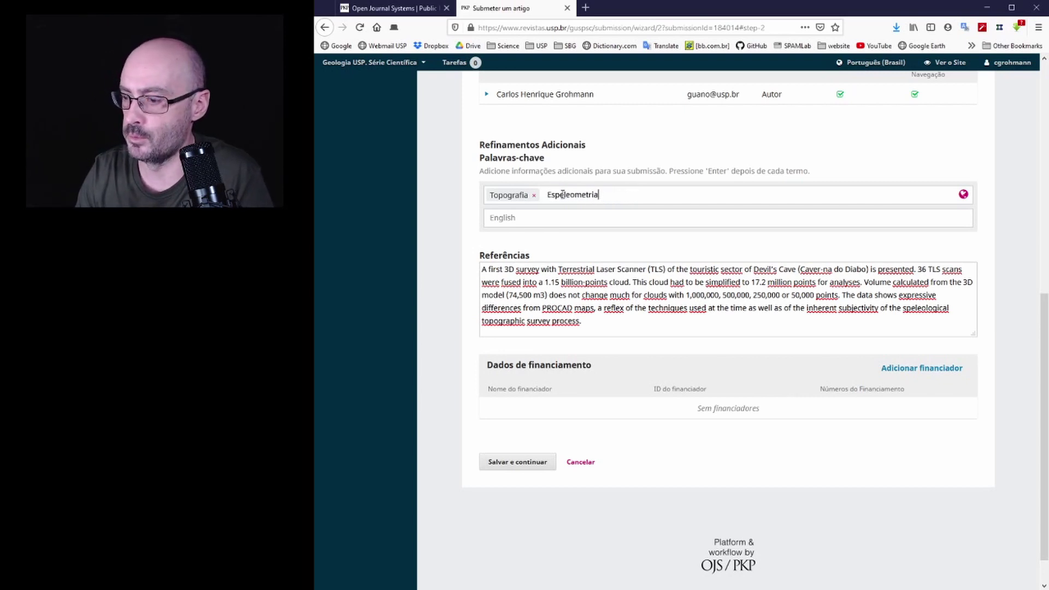
key(Return)
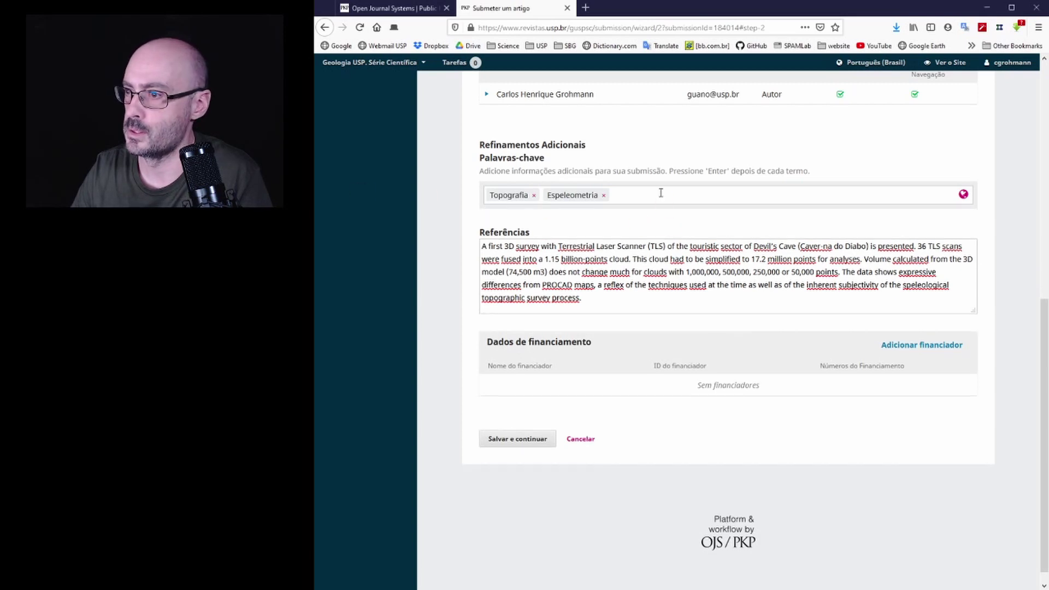
- Add "Passeio Virtual" and "Acessibilidade" to the Portuguese keywords
text(Passeio Virtual)
key(Return)
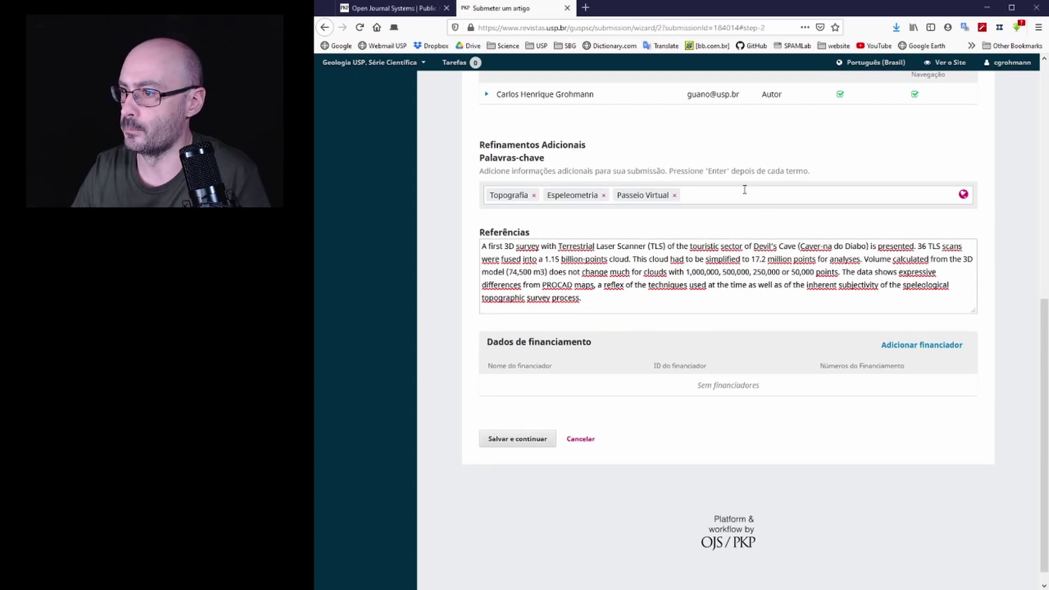
text(Acessibilidade)
click(711, 232)
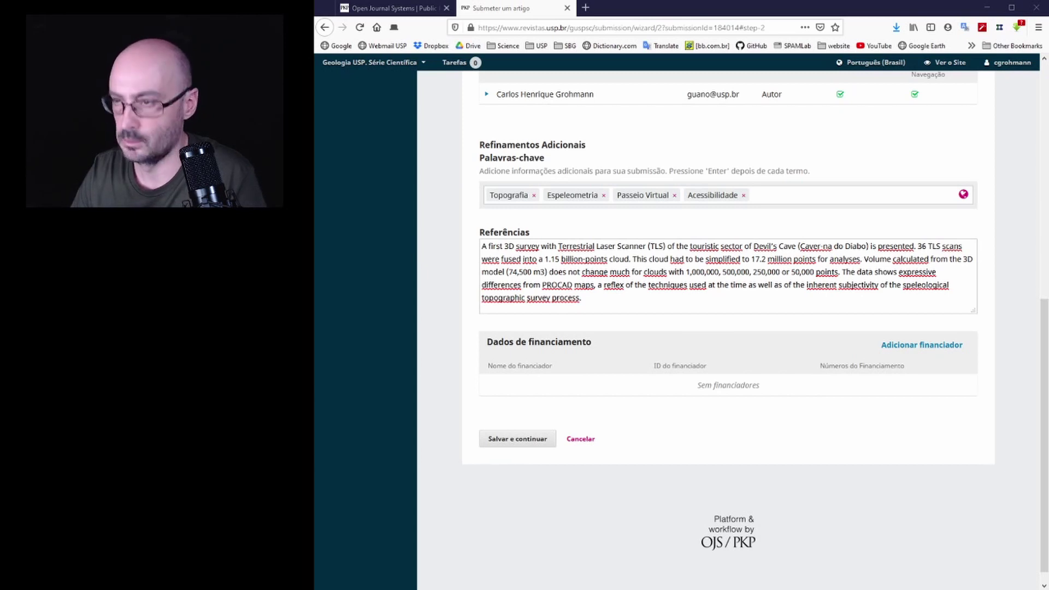
- Add "Cave Mapping" and "Speleometrics" as English keywords
click(776, 195)
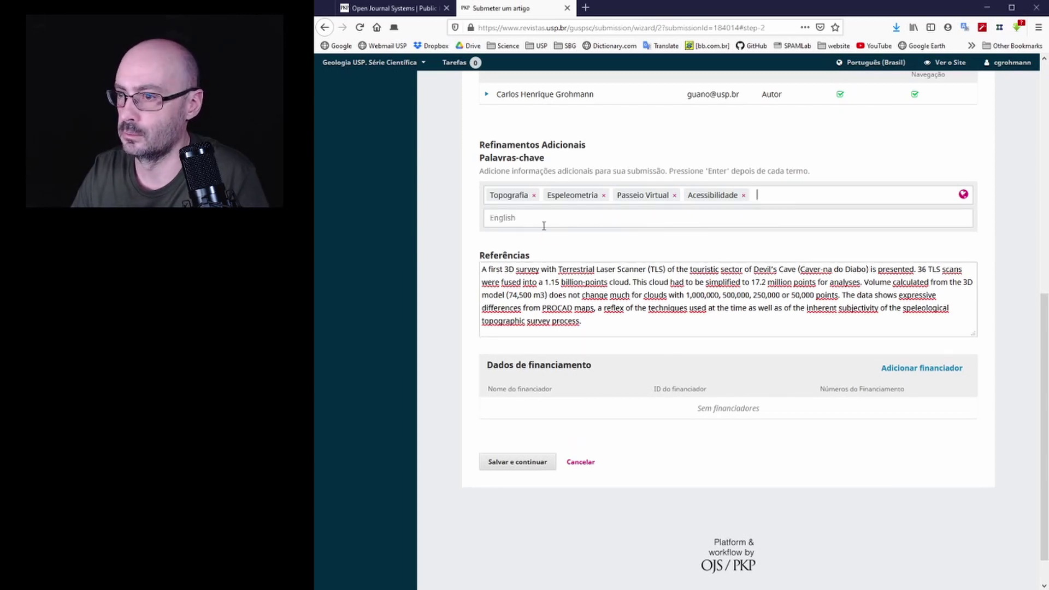
text(Cave Mapping)
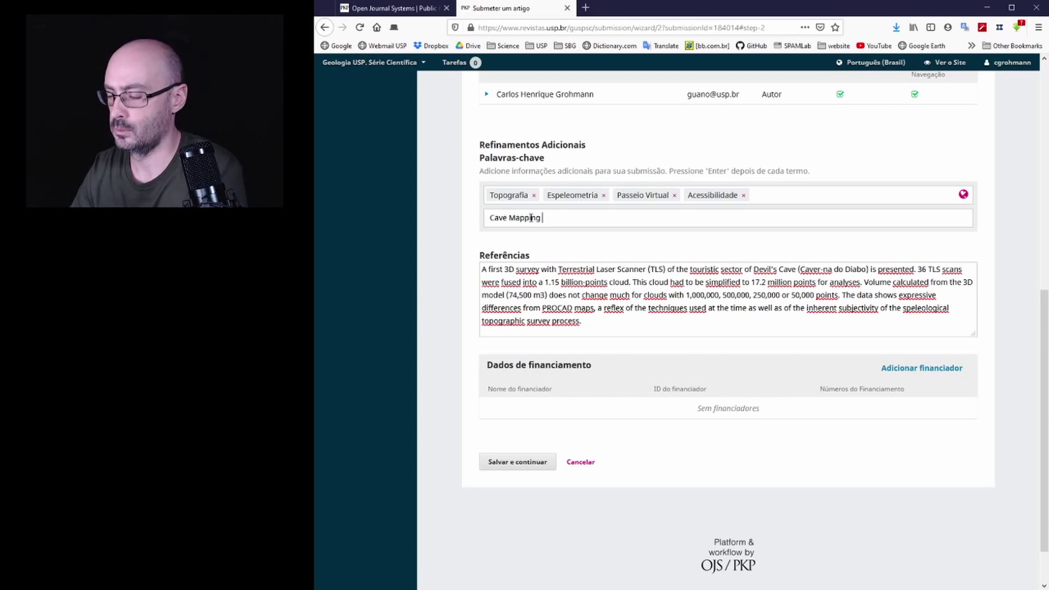
key(Return)
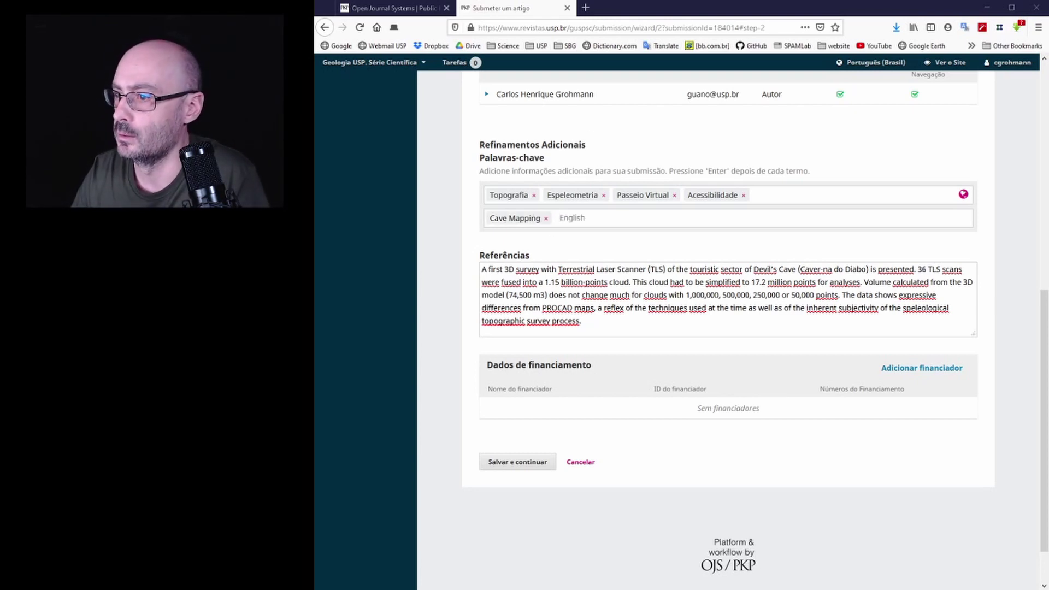
click(363, 152)
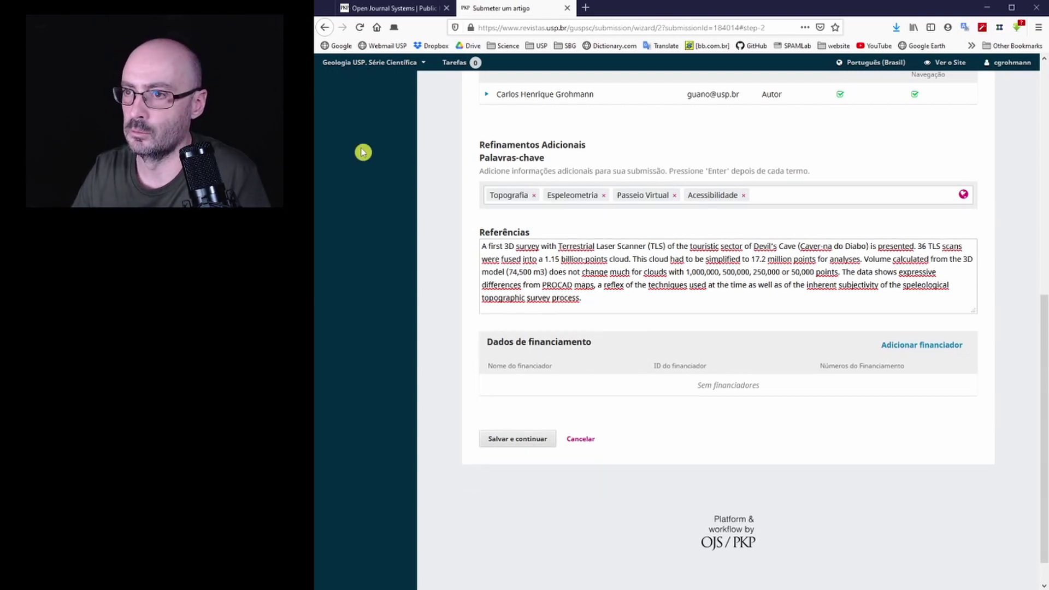
click(751, 189)
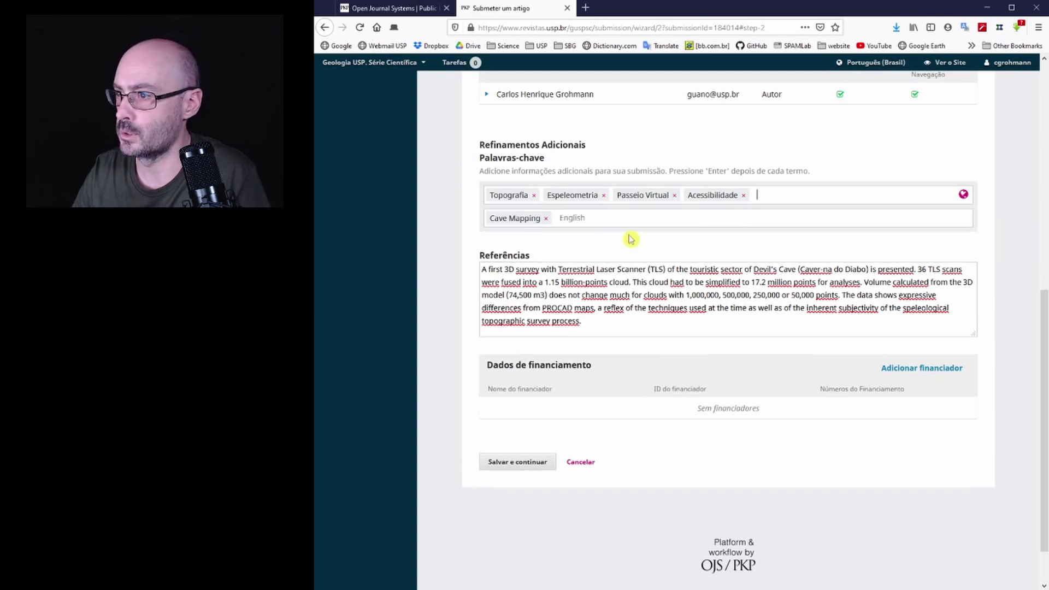
click(604, 218)
text(Speleometrics)
key(Return)
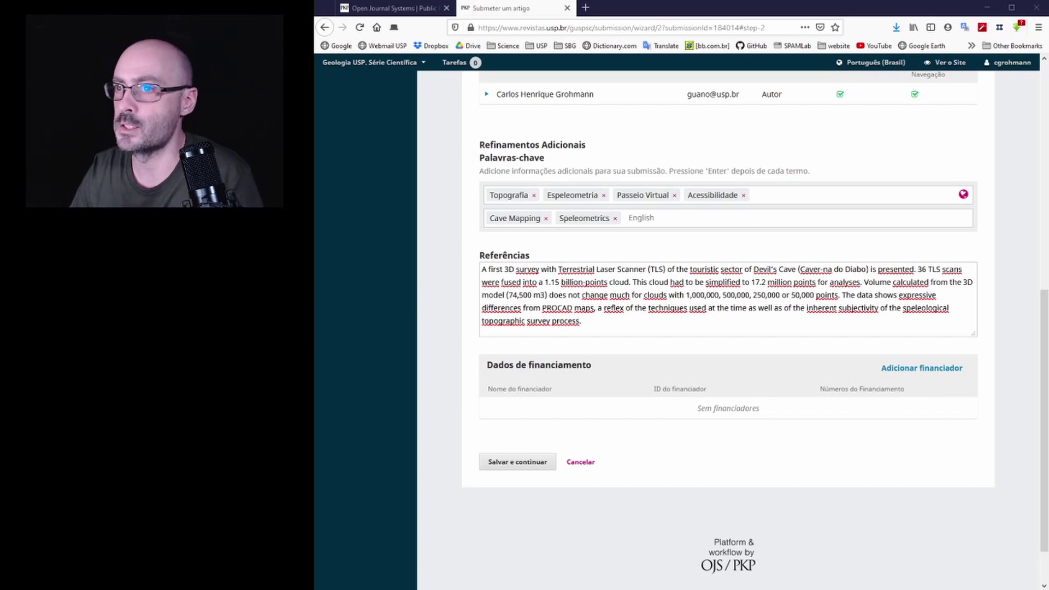
- Add "Virtual Tour" and "Accessibility" to the English keywords
key(Tab)
click(789, 196)
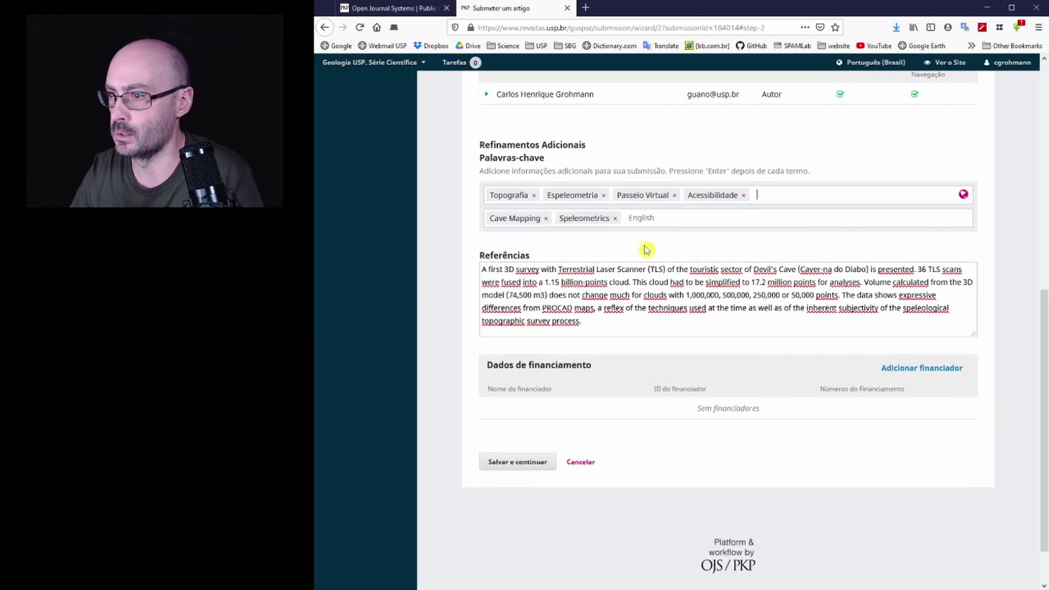
click(656, 218)
text(Virtual Tour)
key(Return)
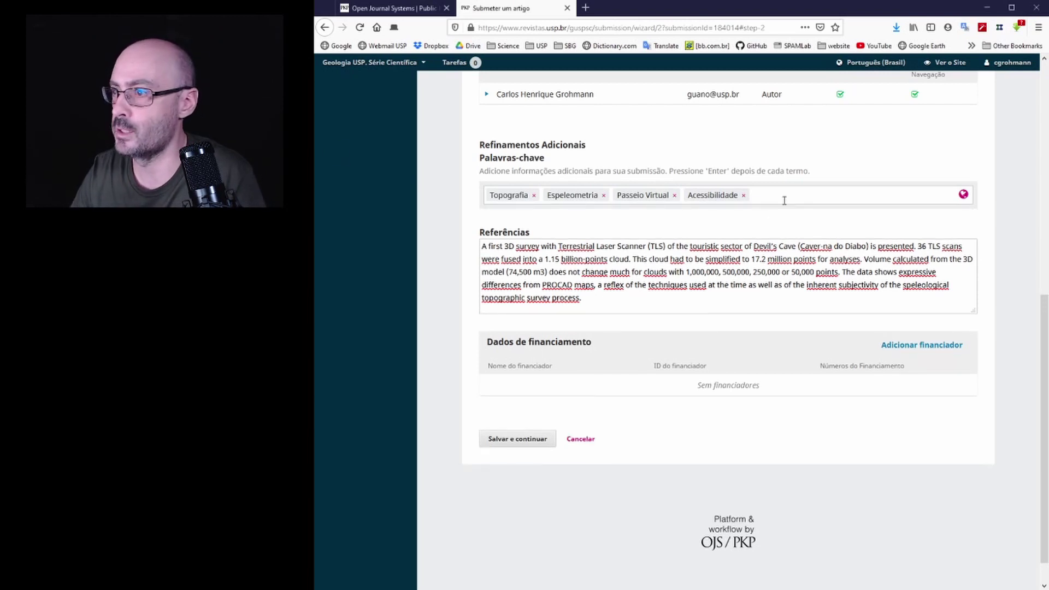
click(782, 194)
click(743, 235)
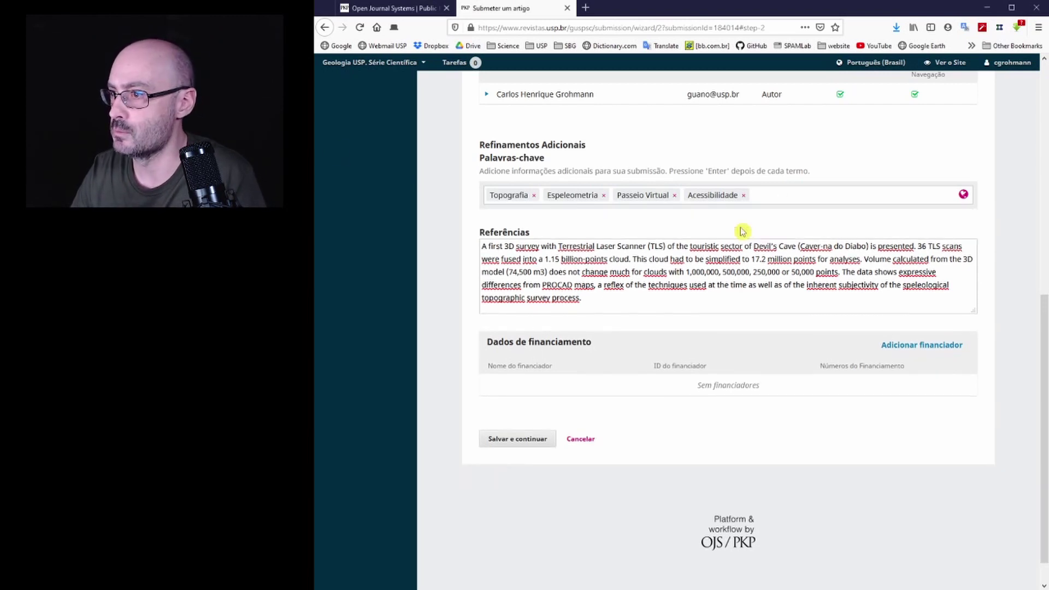
click(780, 196)
text(Accessibility)
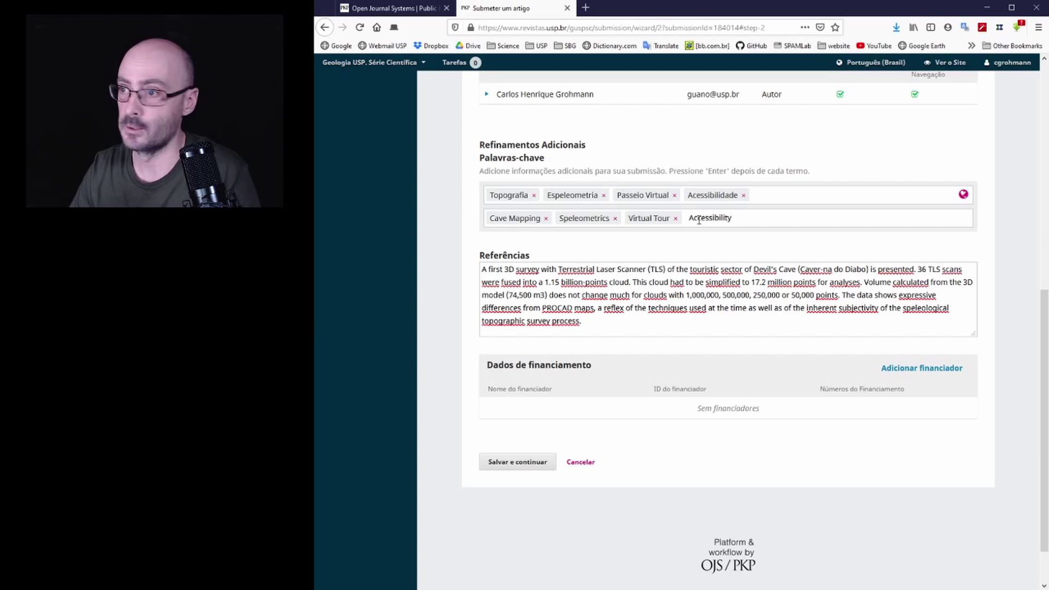
key(Return)
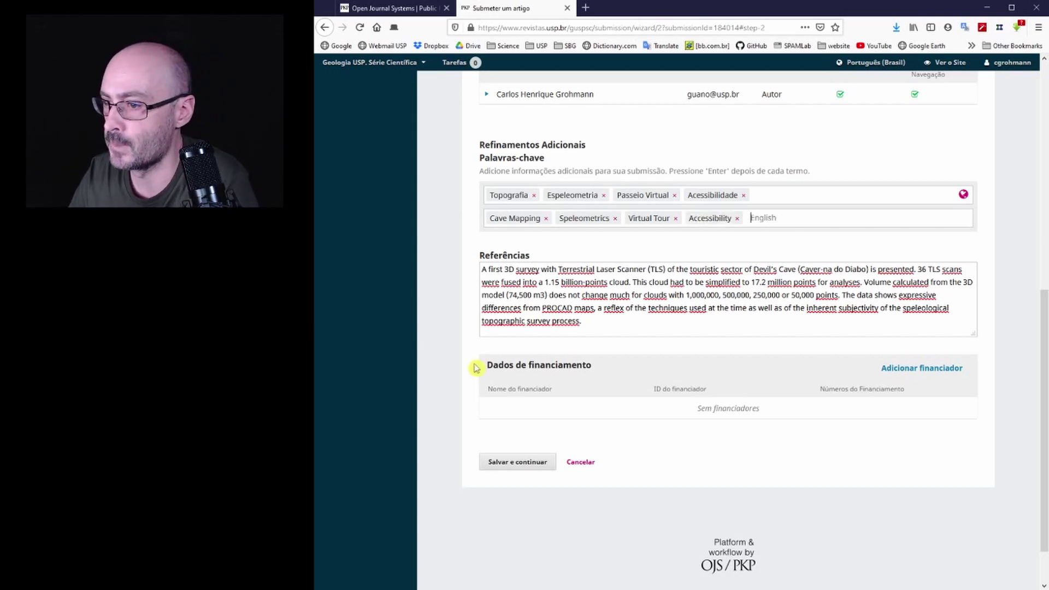
scroll(775, 377, down, 2)
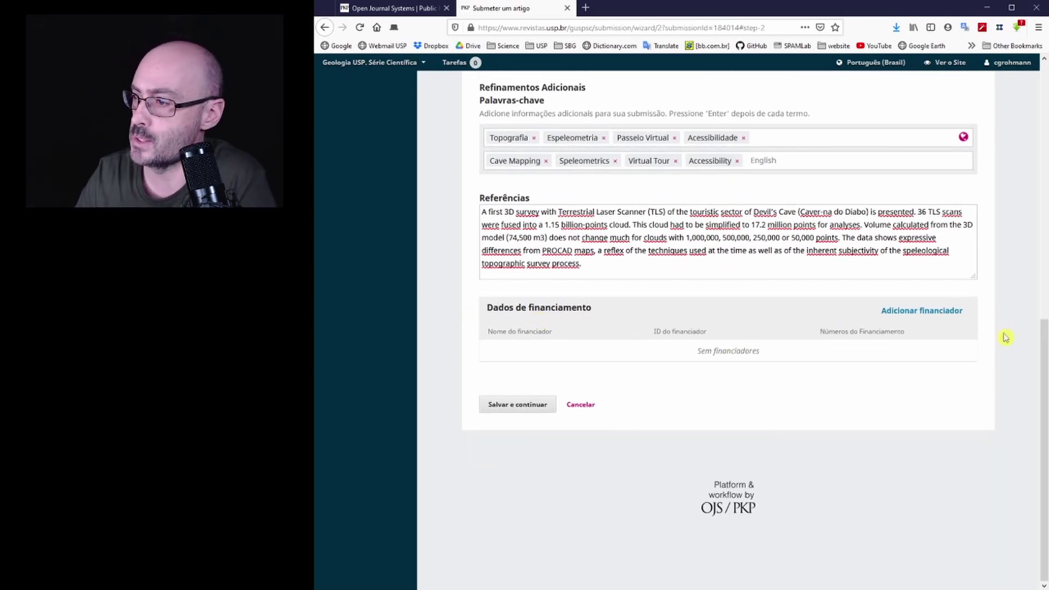
click(890, 316)
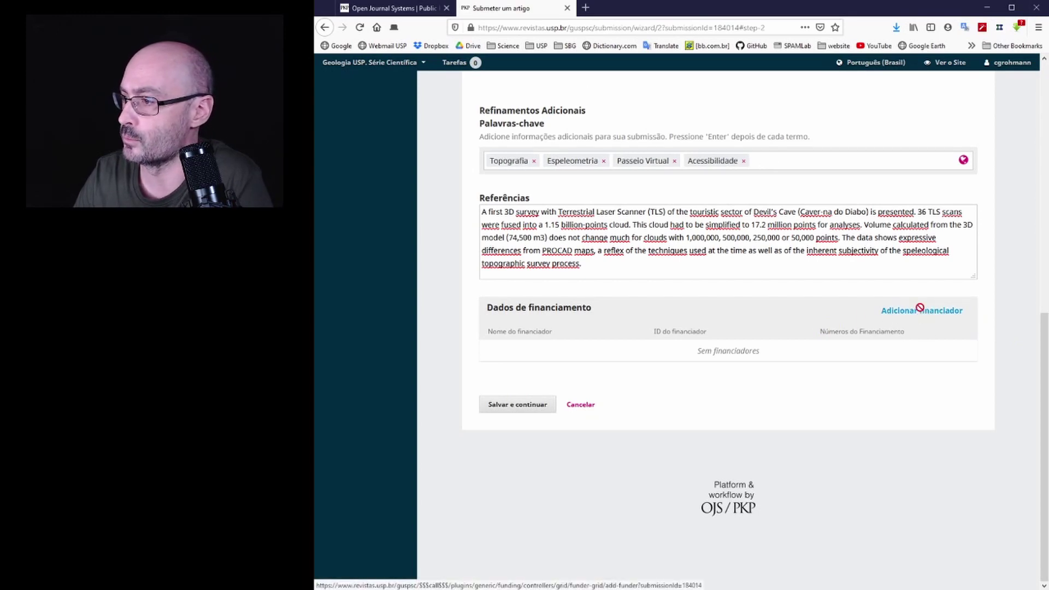
click(633, 136)
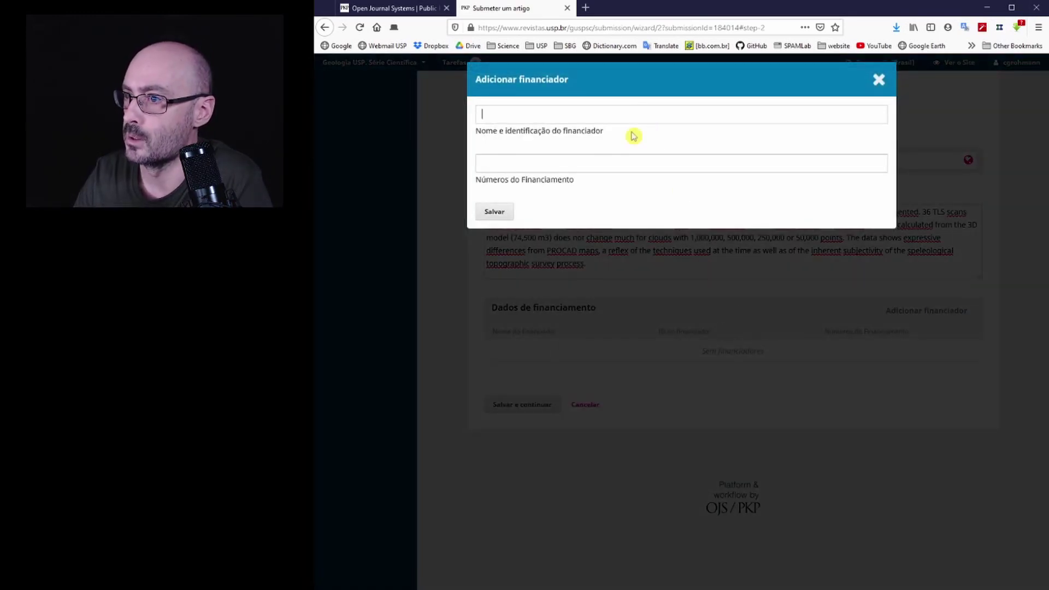
text(FGa)
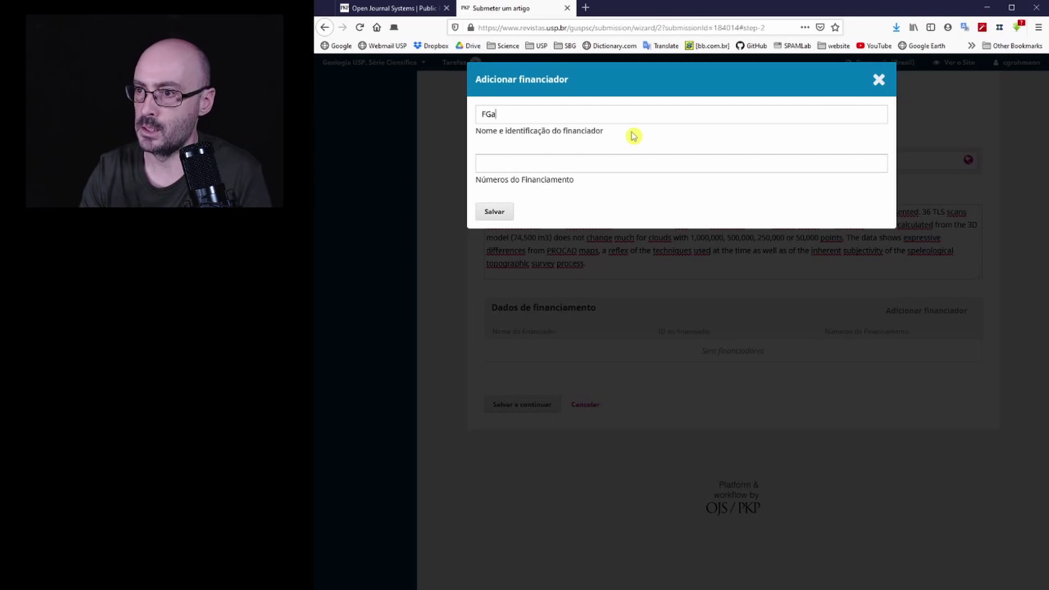
text(p)
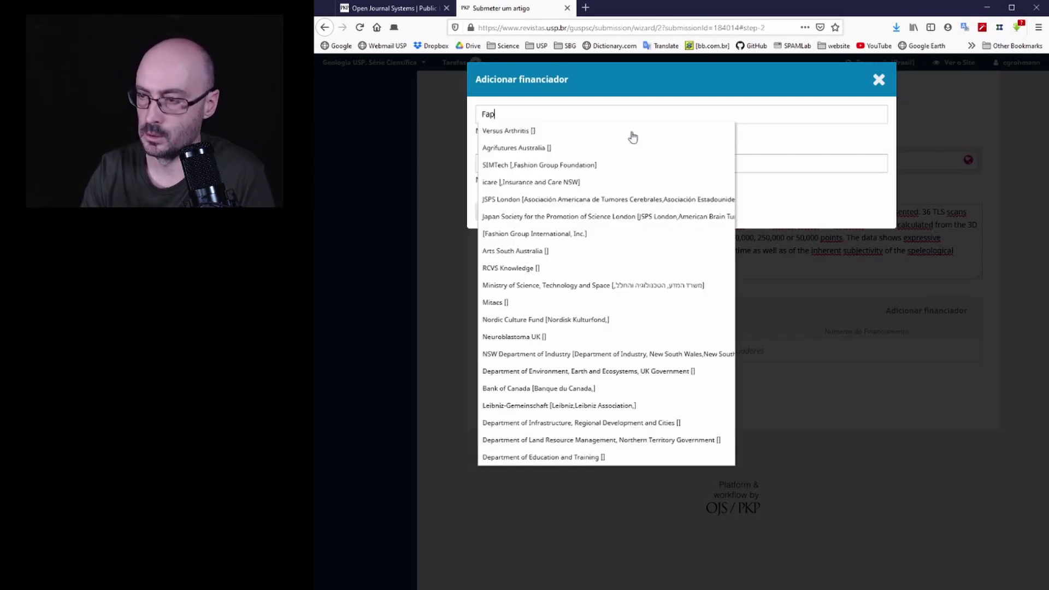
text(es)
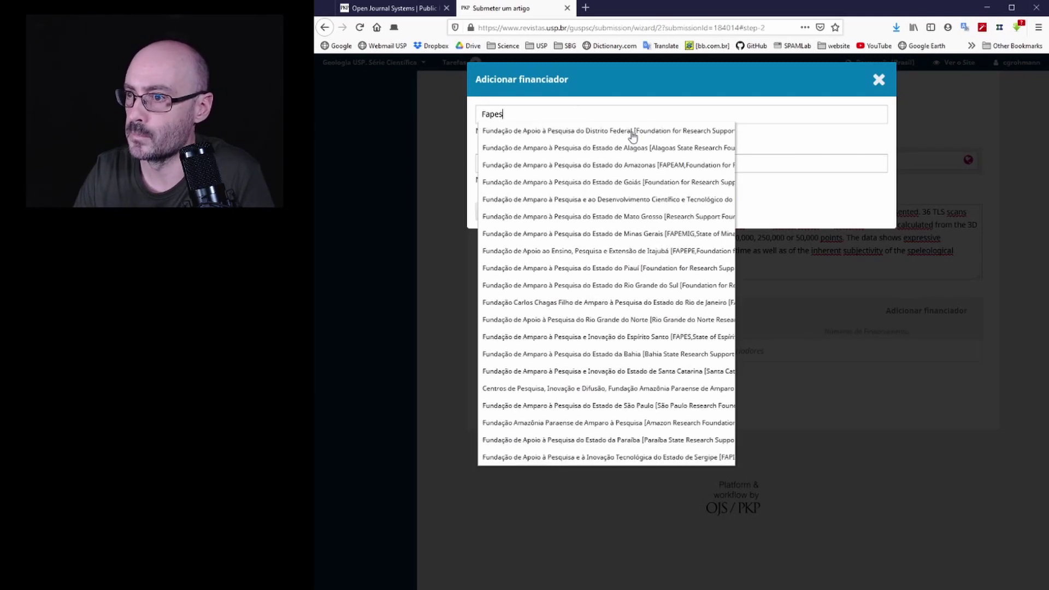
text(p)
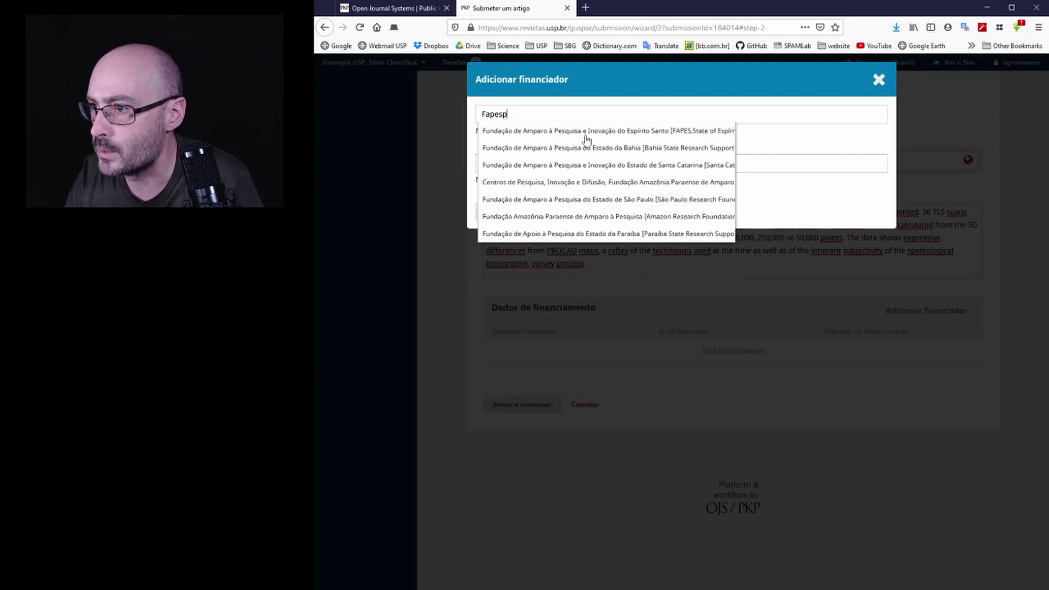
click(562, 200)
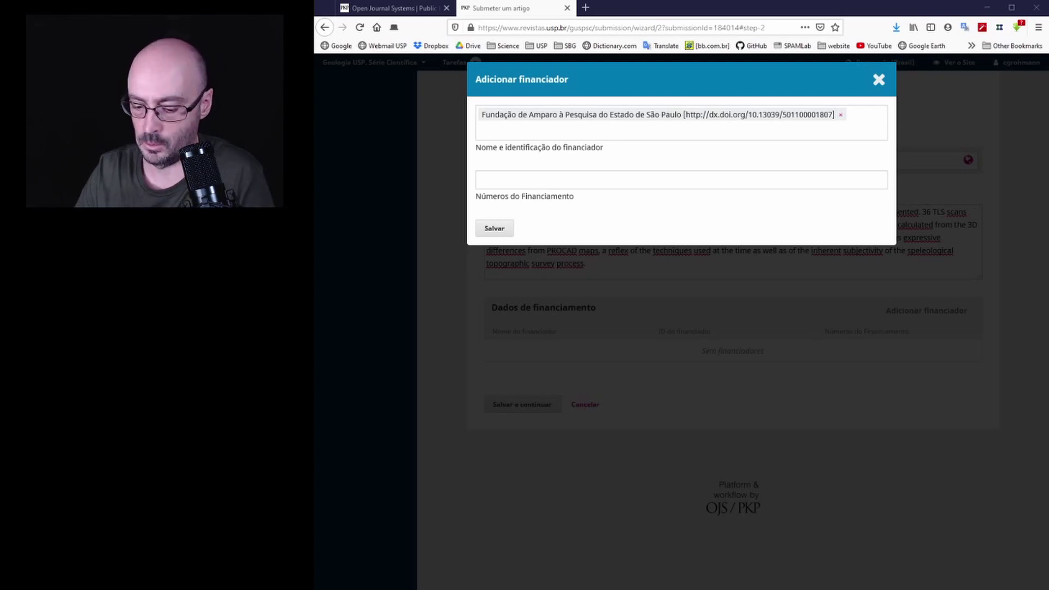
key(Escape)
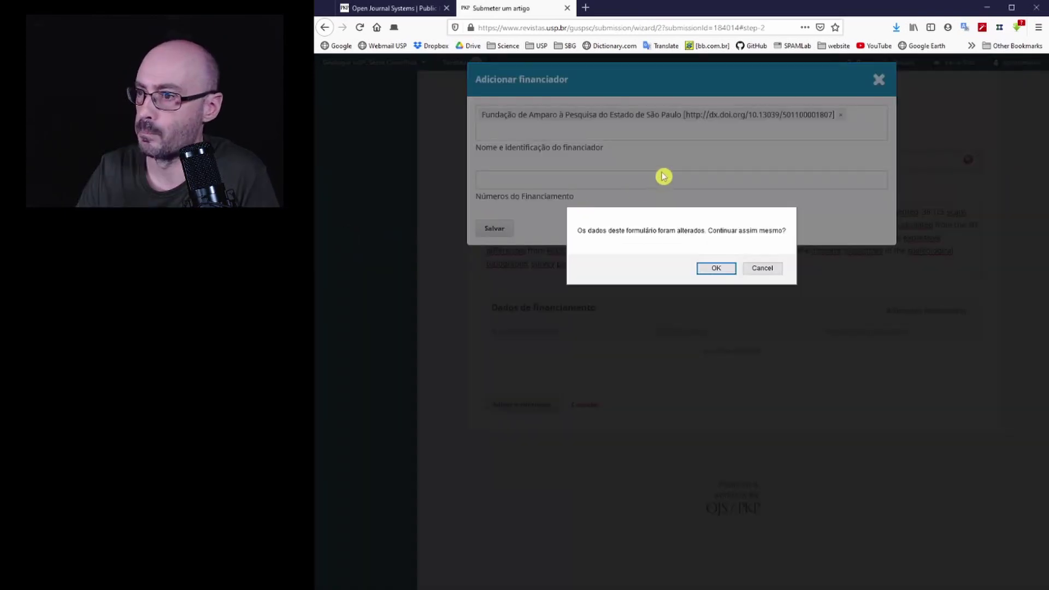
click(716, 270)
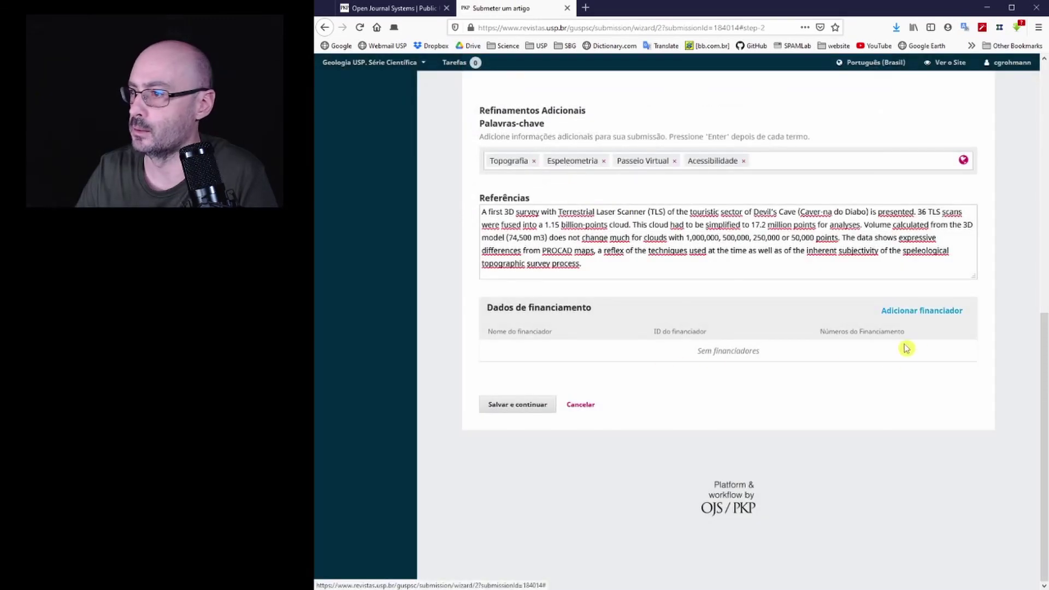
- Add Fundação de Amparo à Pesquisa do Estado de São Paulo as funder with grant number 2016/06628-0, then save the metadata and continue
click(932, 309)
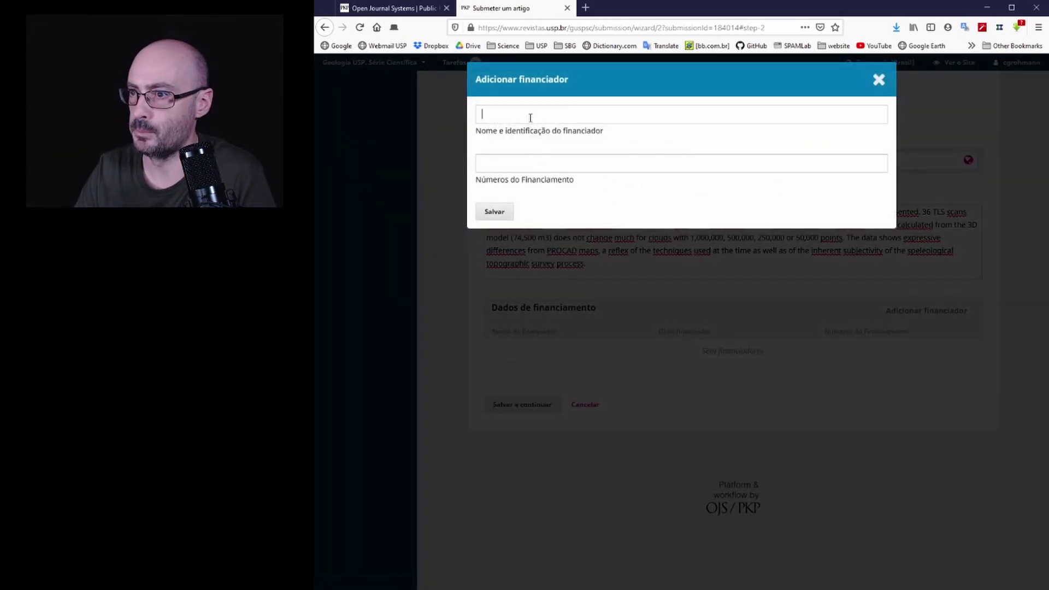
text(fap)
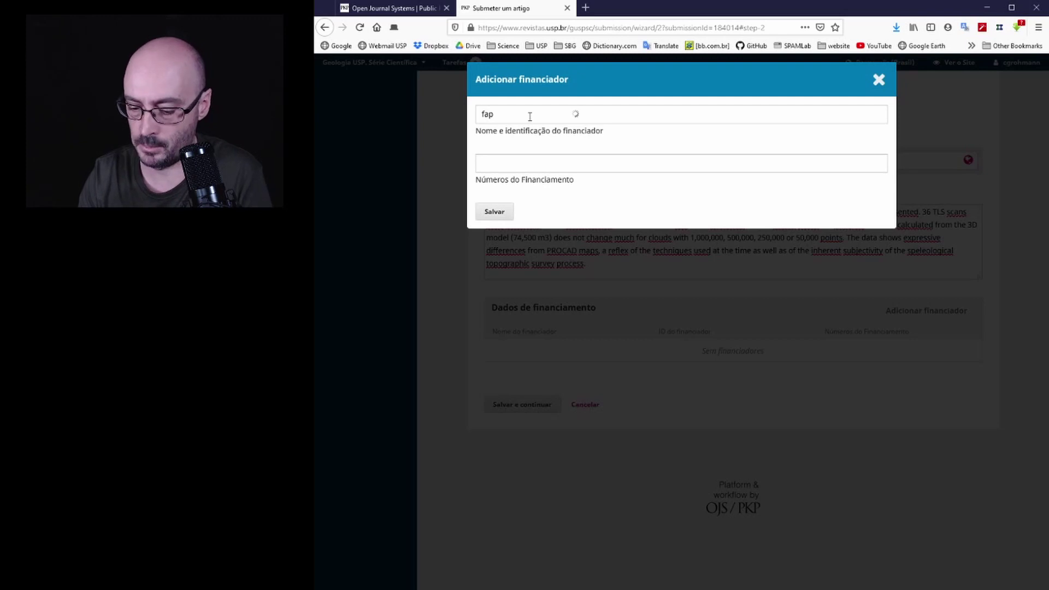
text(esp)
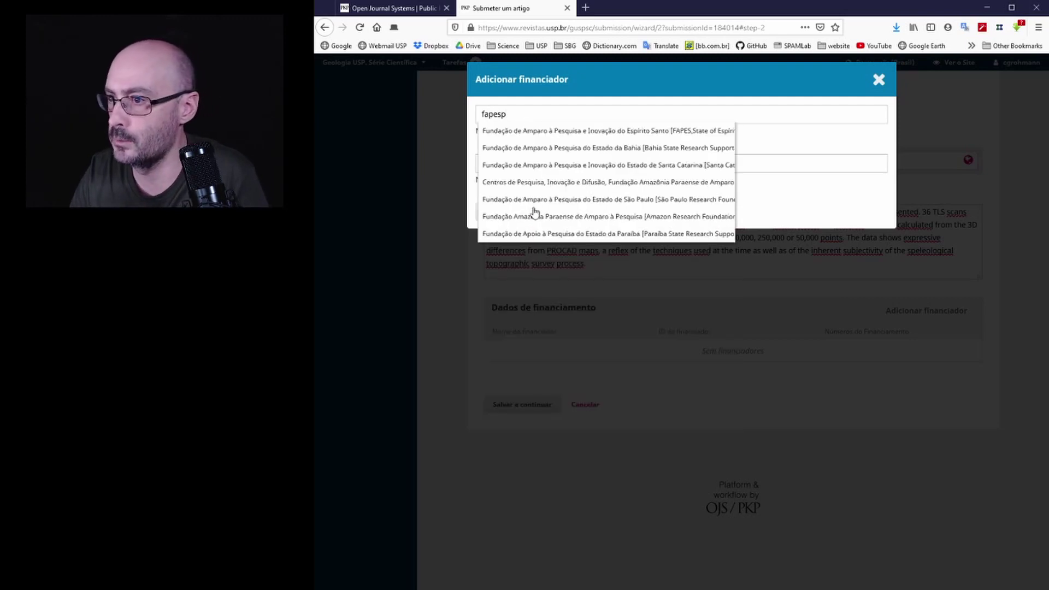
click(535, 204)
click(541, 179)
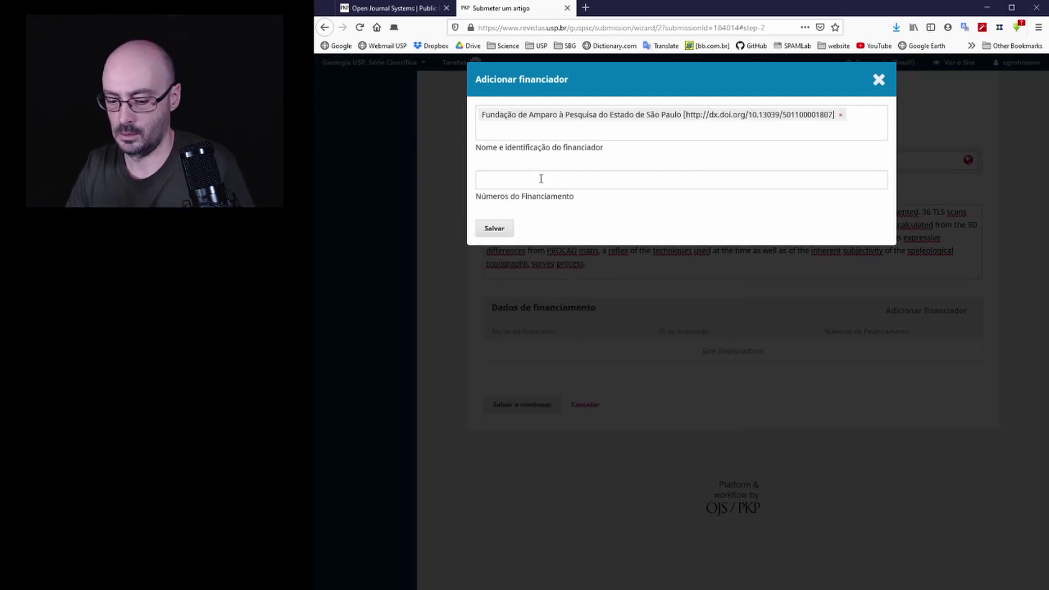
text(2016/06628-0)
click(494, 228)
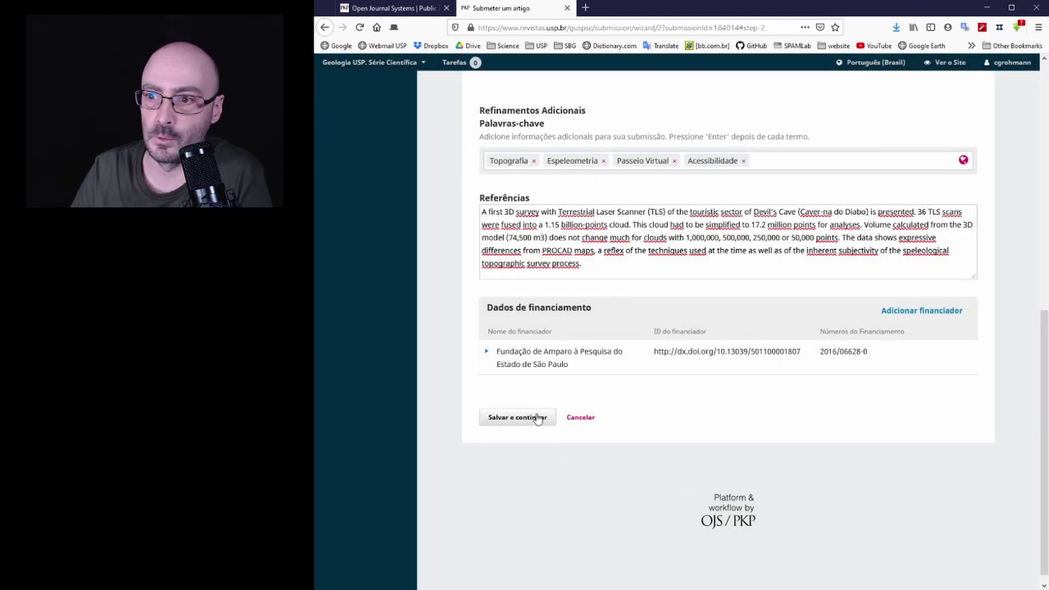
click(538, 419)
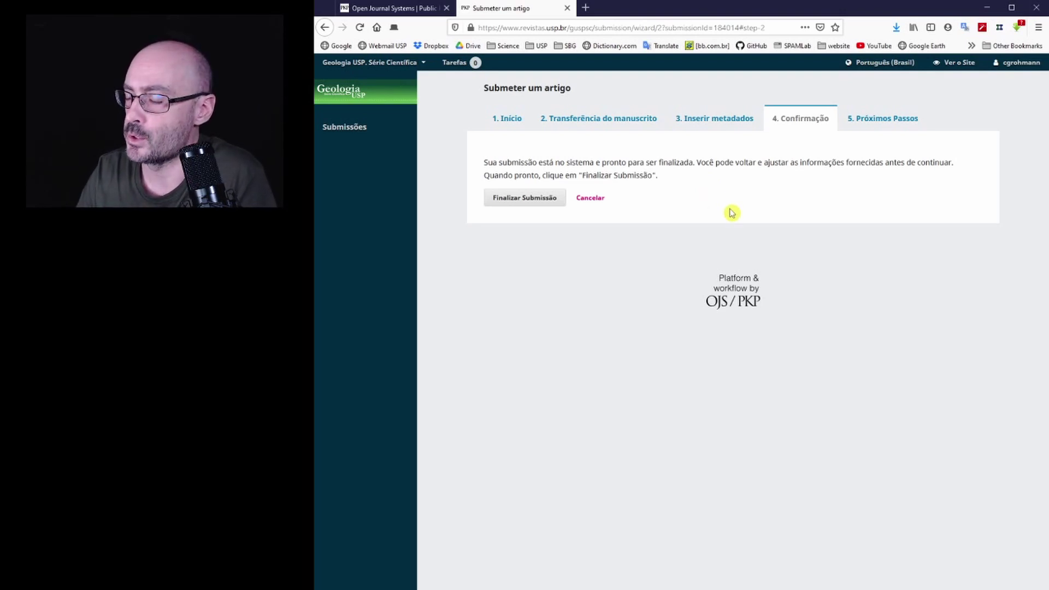
- Return to the manuscript transfer stage and upload cover_letter_geoUSP.docx as a new file with article component "Outros"
click(600, 120)
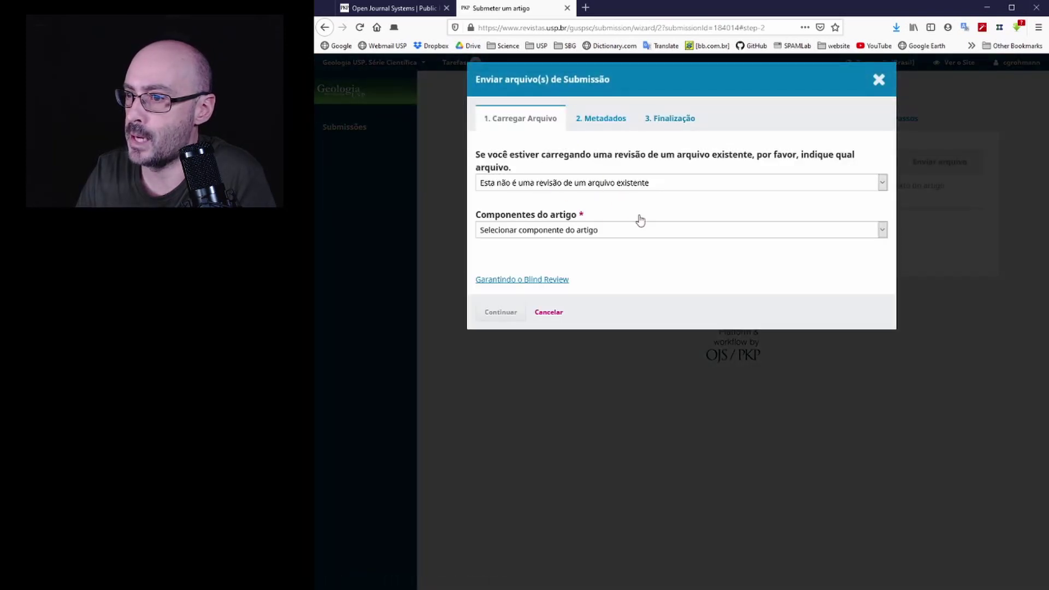
click(640, 185)
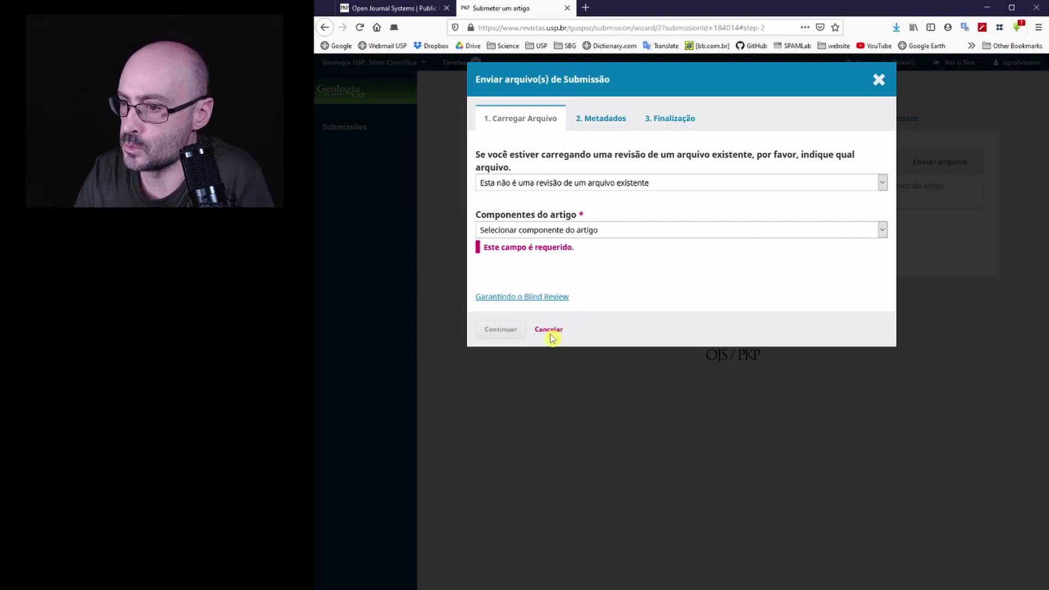
click(501, 388)
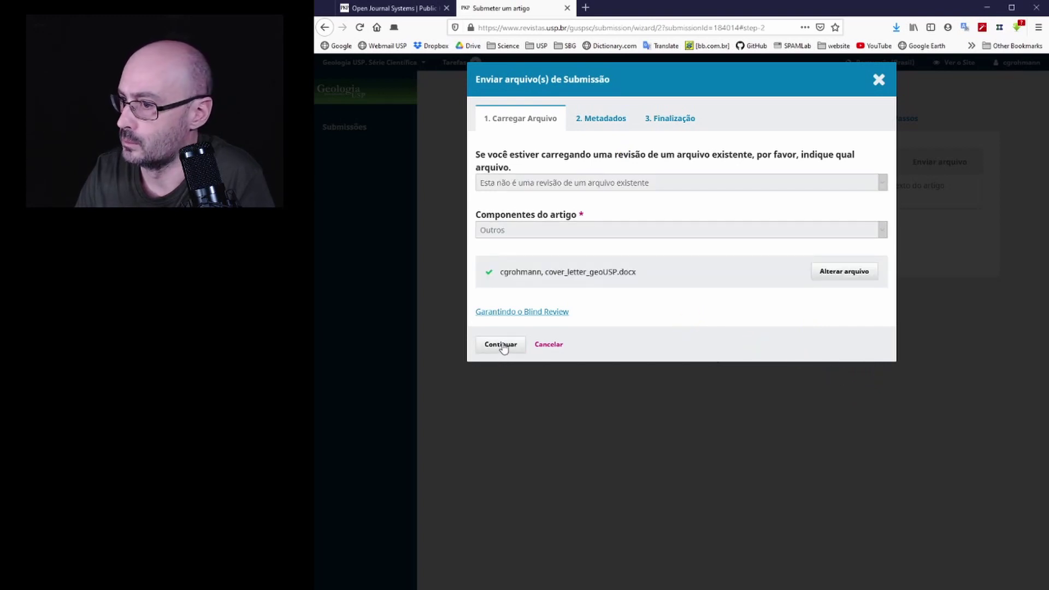
click(502, 347)
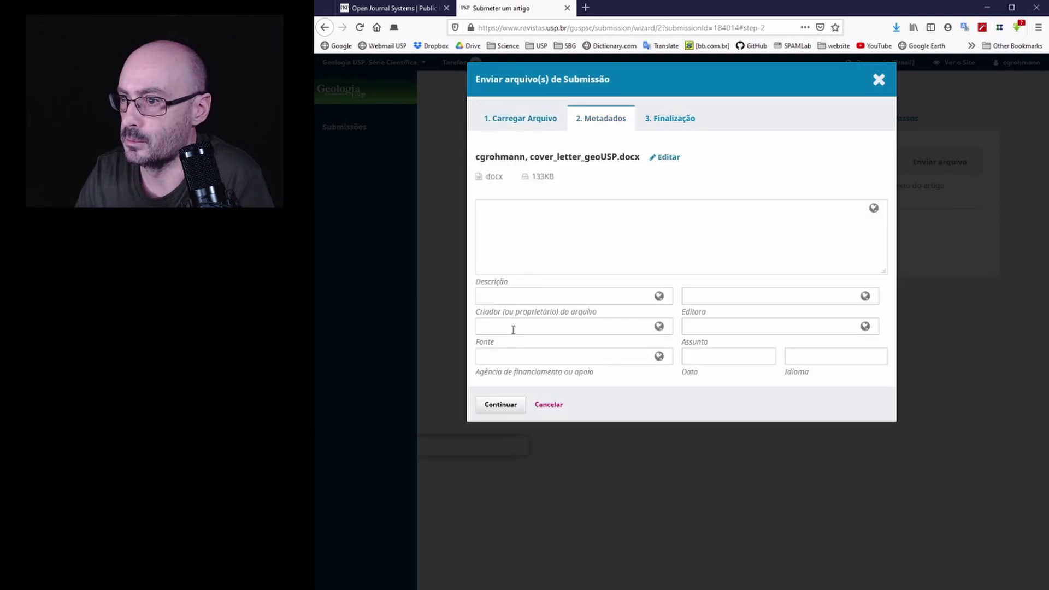
- Describe the uploaded cover letter as "Carta ao Editor" and complete the file submission
click(588, 231)
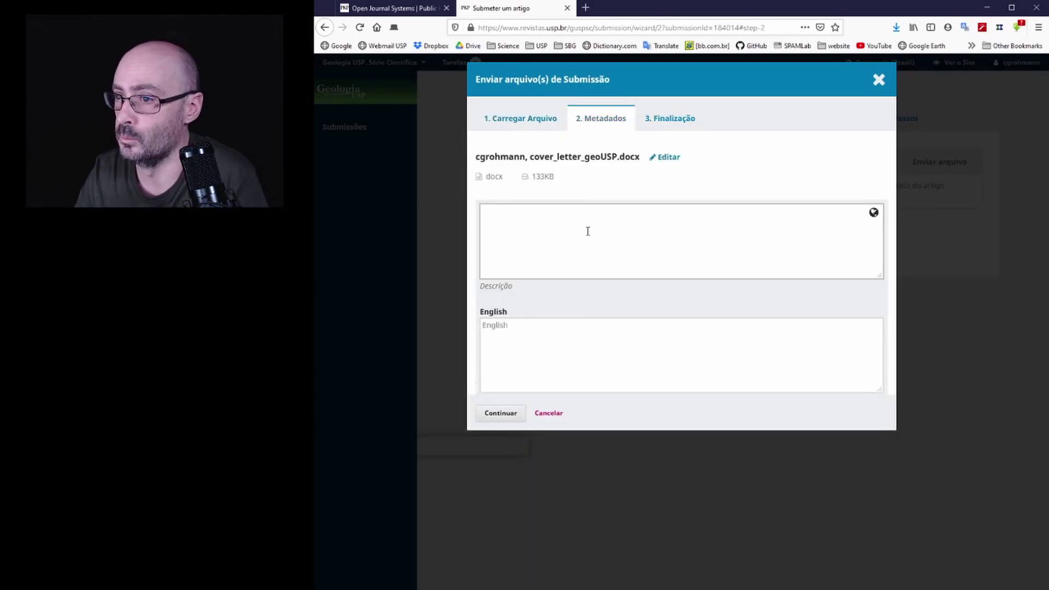
text(Carta ao Editor)
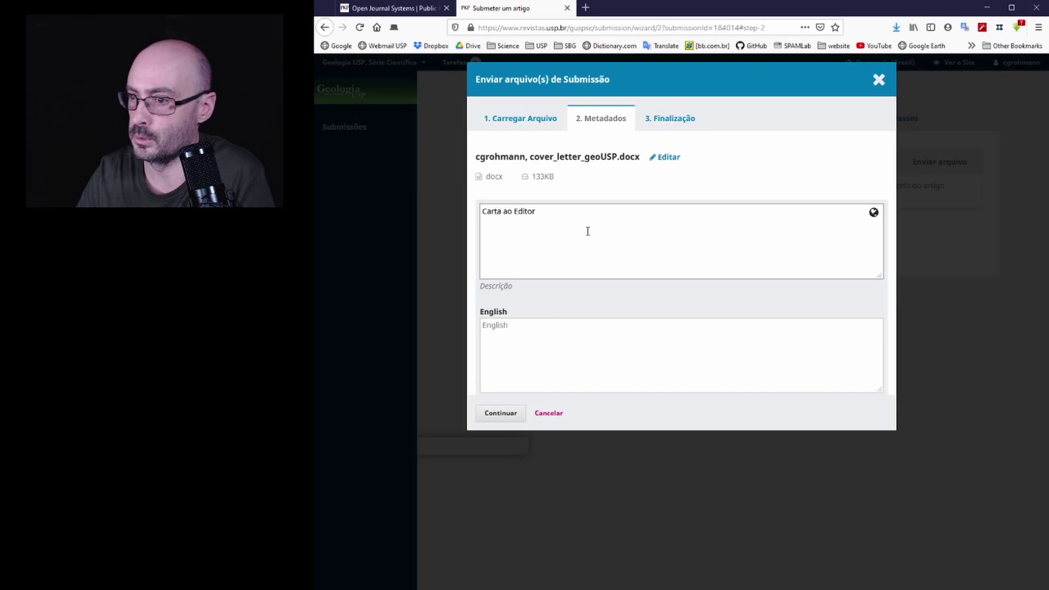
click(501, 418)
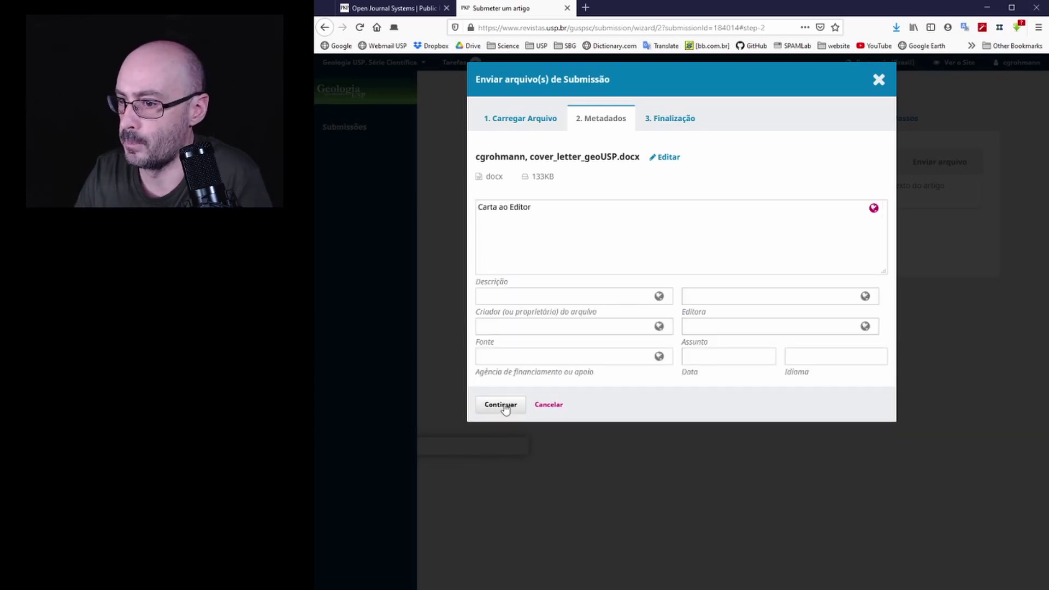
click(501, 405)
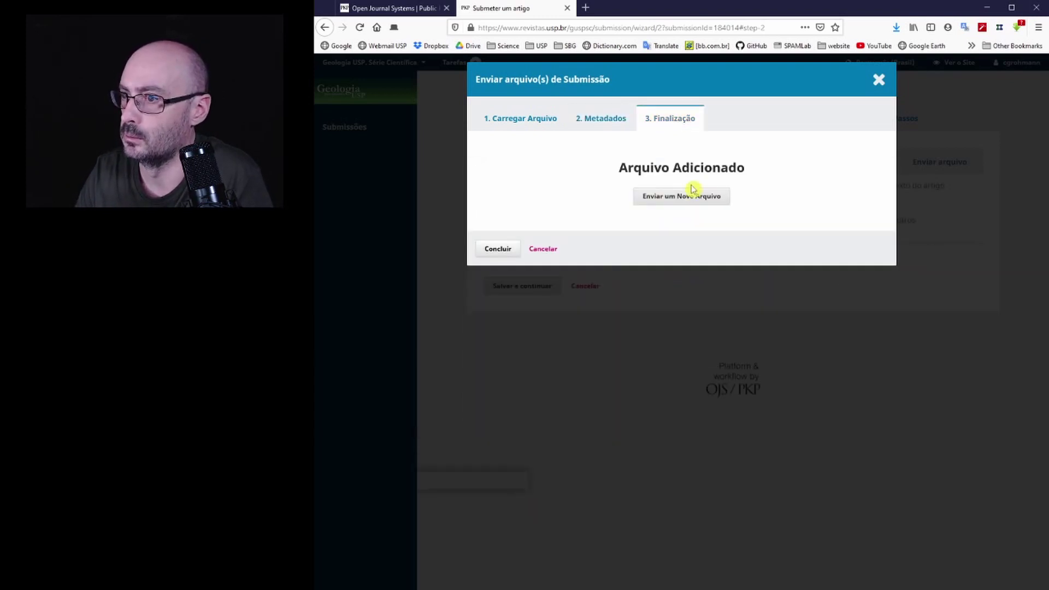
click(498, 248)
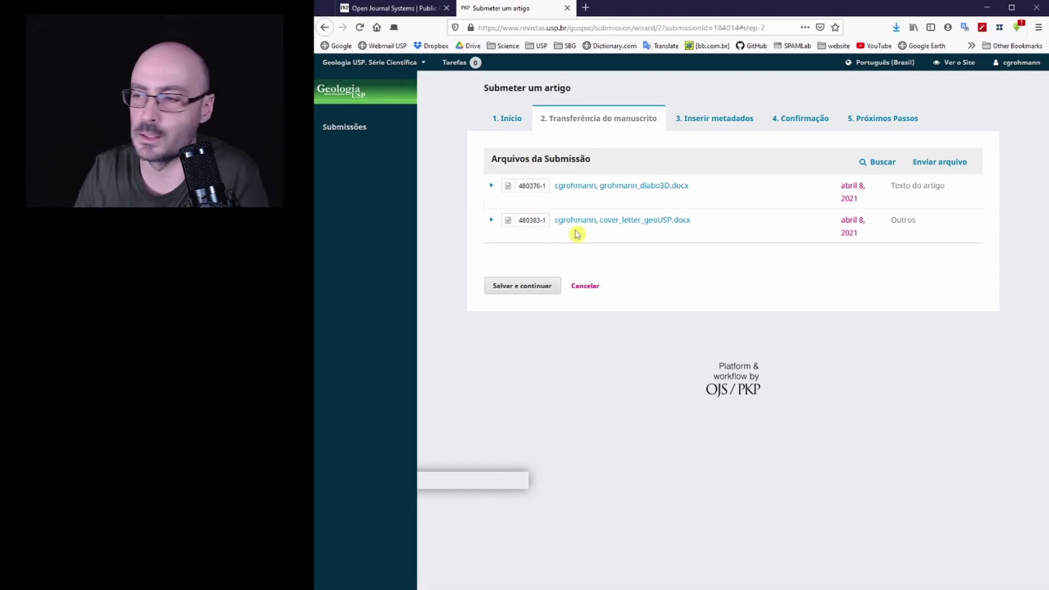
- Rename the cover letter entry in the submission files as "Carta ao Editor" and save it
click(683, 219)
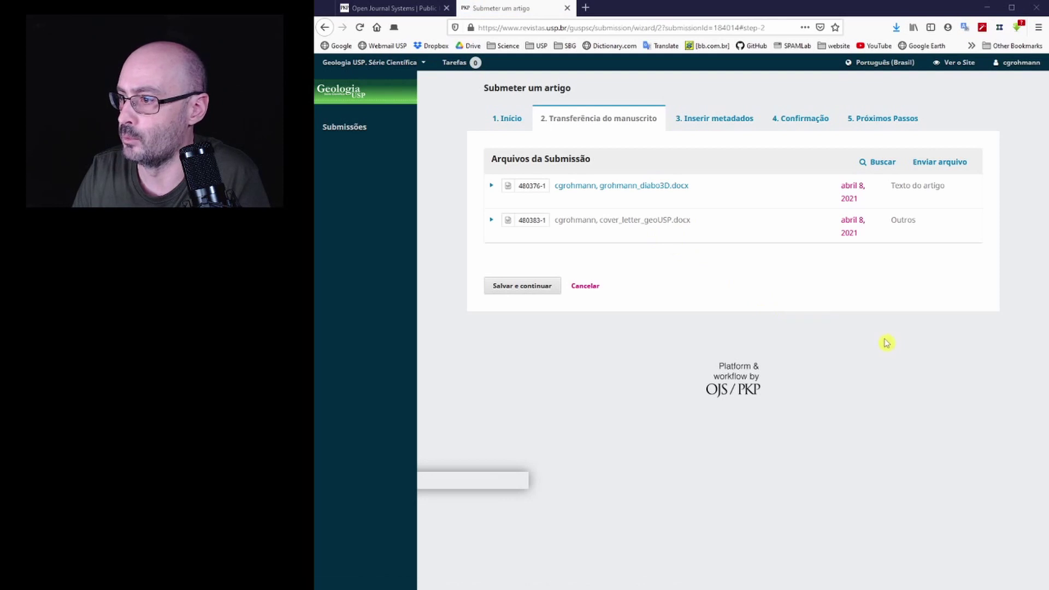
click(499, 220)
click(519, 251)
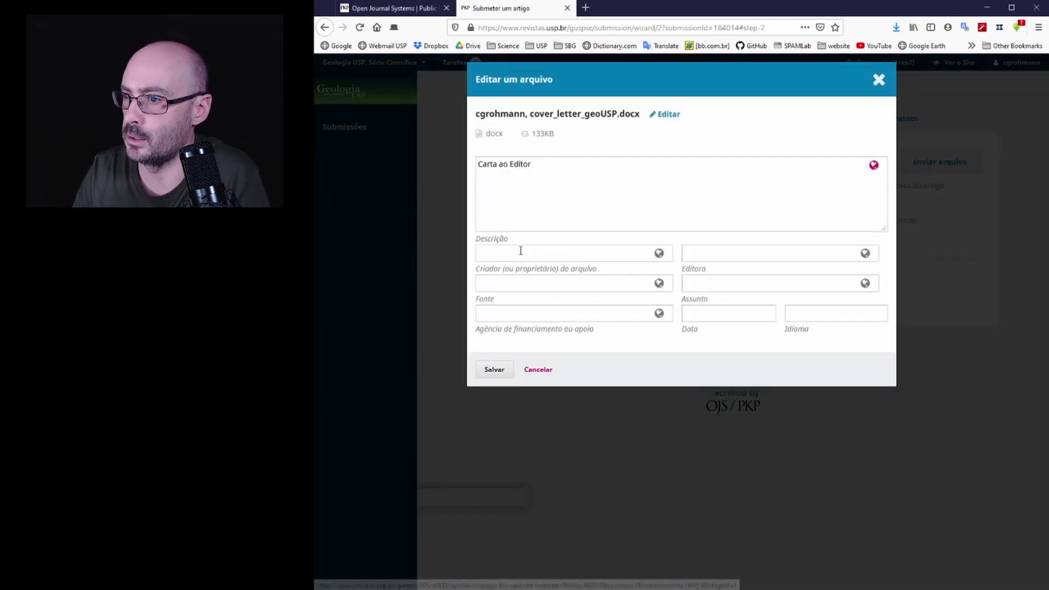
click(666, 114)
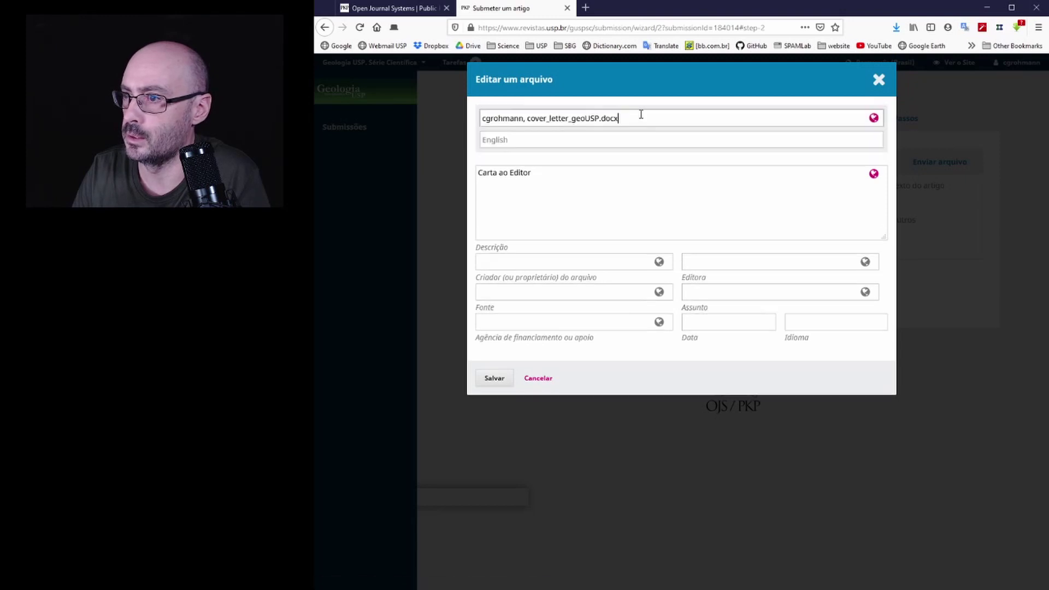
drag(627, 119, 448, 109)
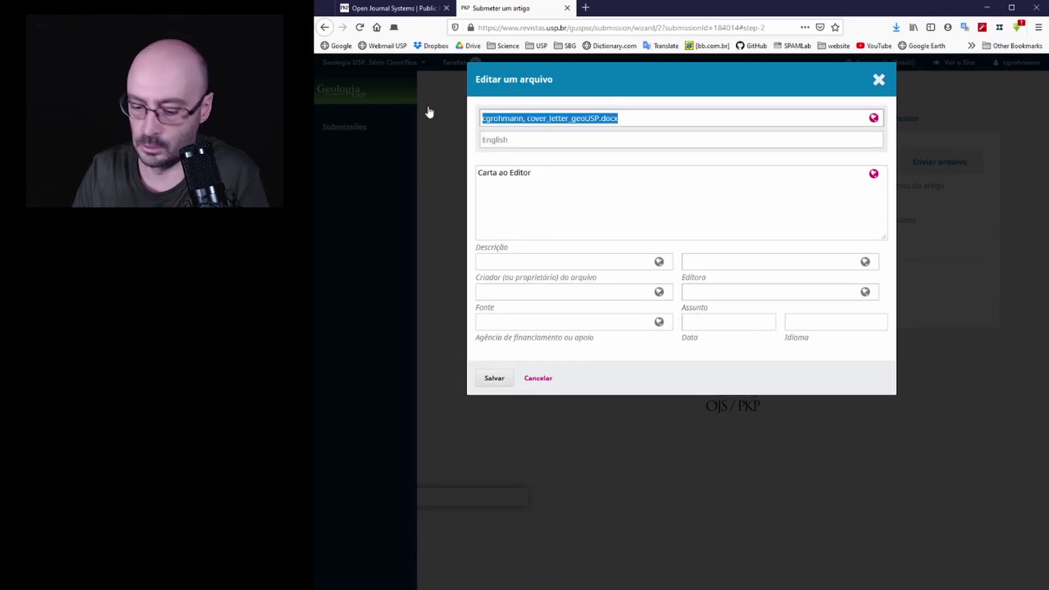
text(Carta ao)
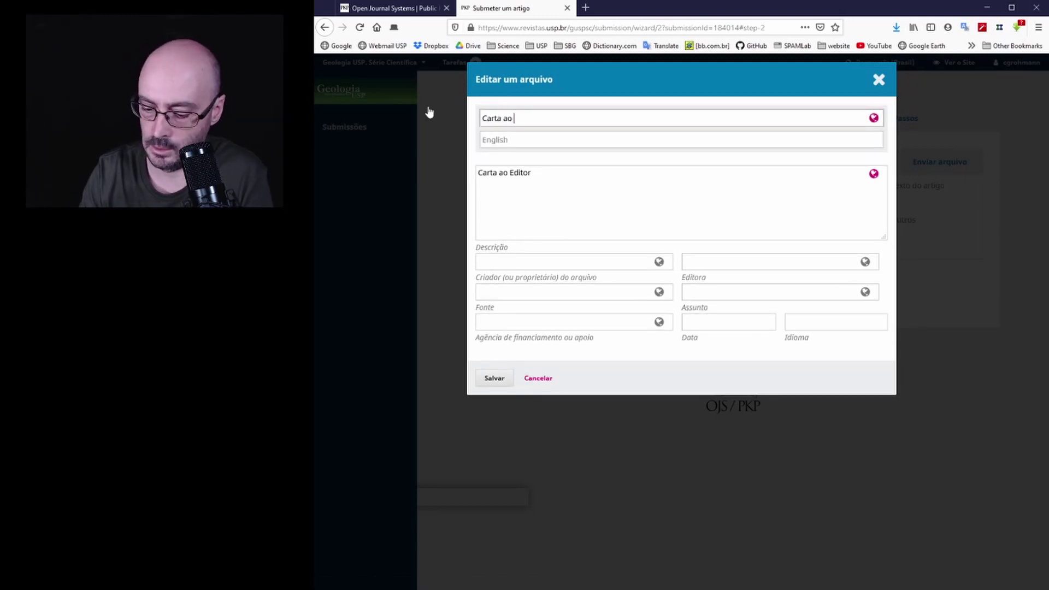
text( Editor)
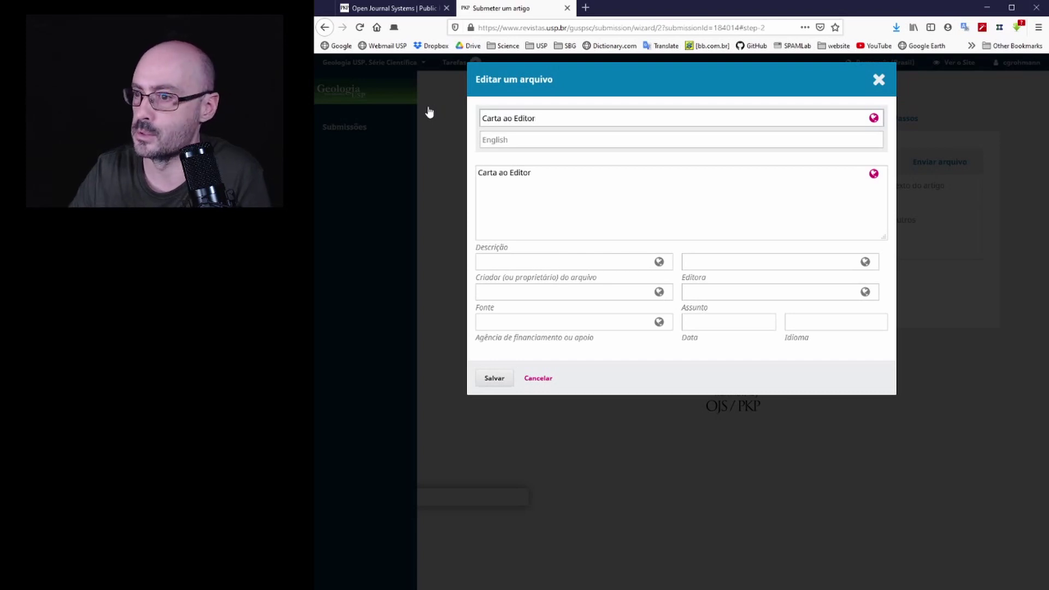
click(494, 378)
click(493, 371)
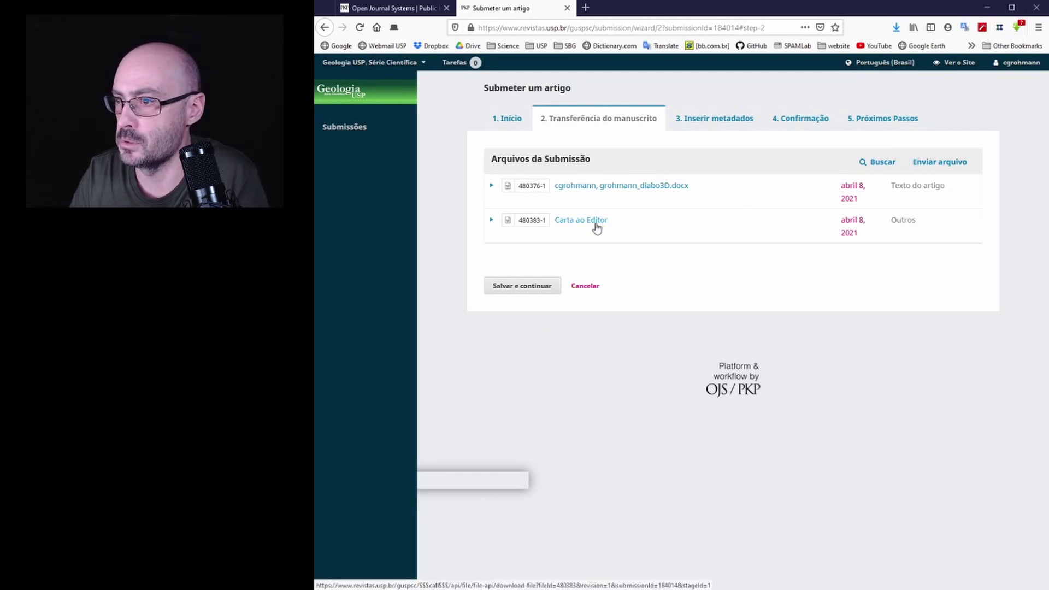
- Rename the article text file in the submission files as "Manuscrito" and save it
click(492, 186)
click(514, 219)
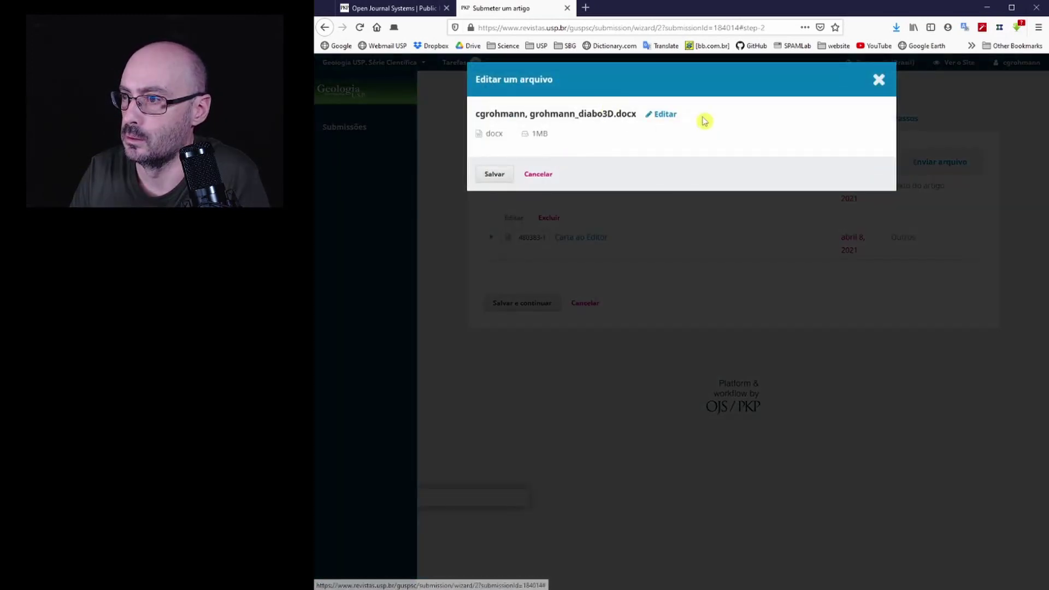
click(664, 113)
key(ctrl+a)
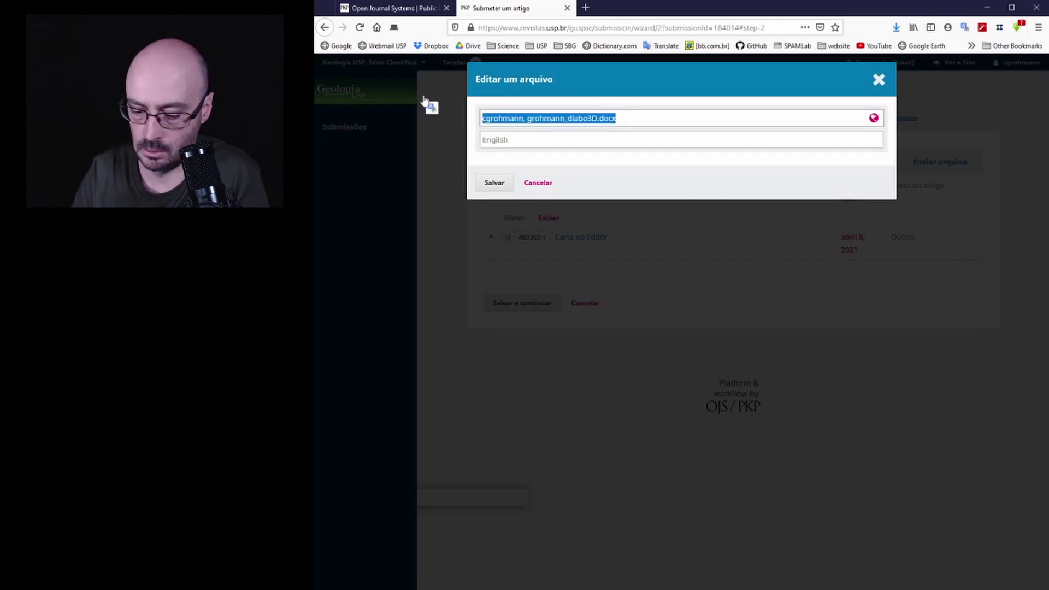
text(Manuscrit)
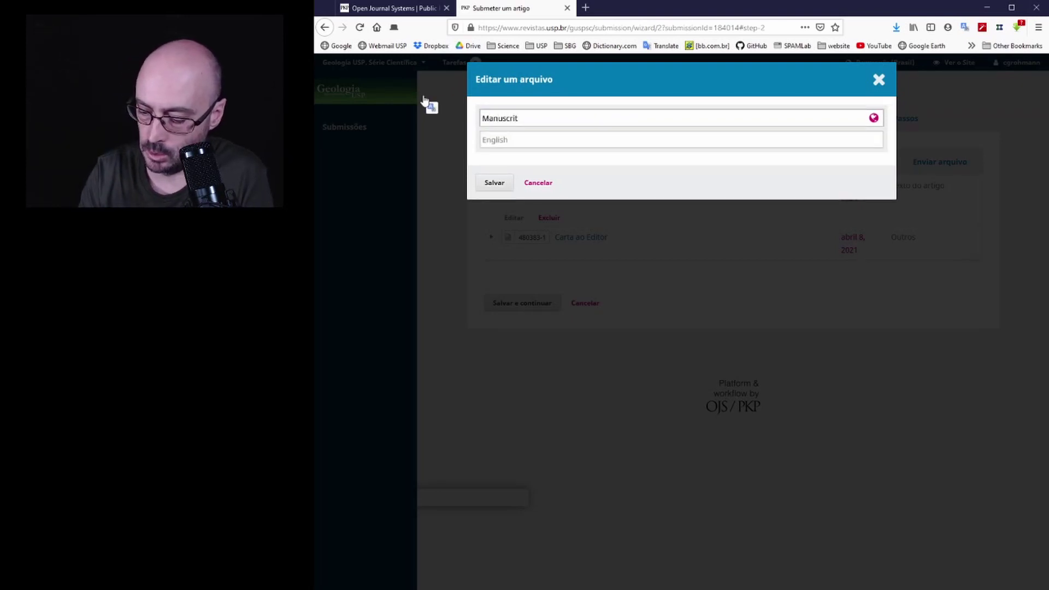
text(o)
click(495, 184)
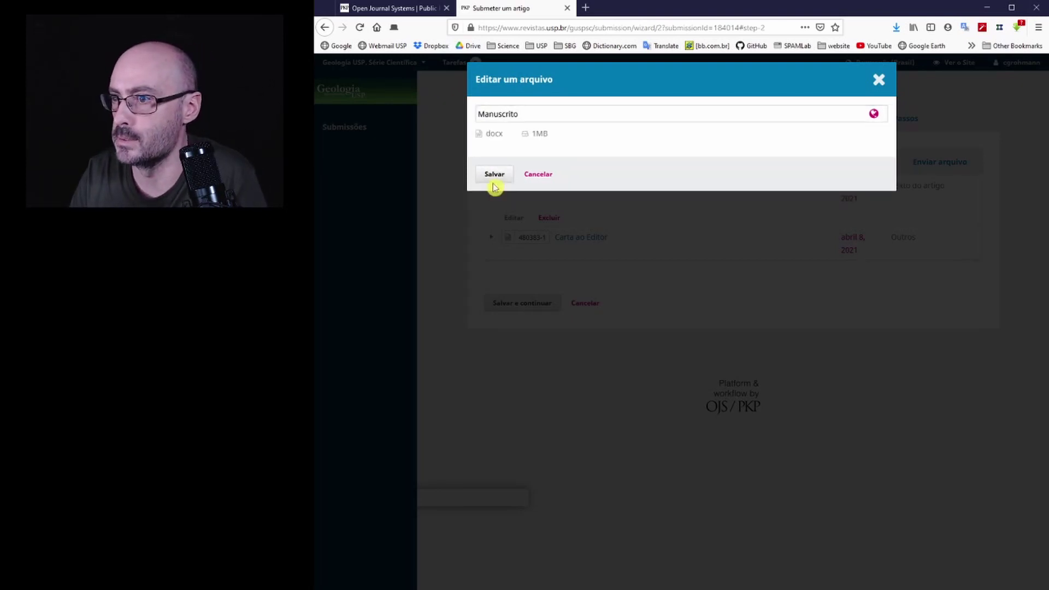
click(496, 174)
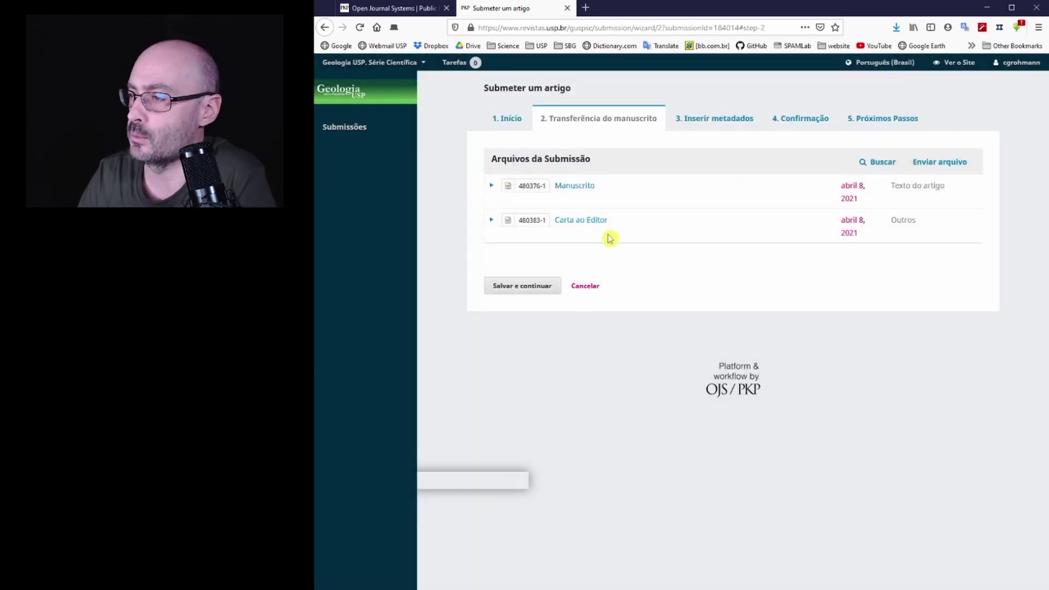
- Save the uploaded files, continue to the confirmation stage, and finalize the article's submission to the journal
click(533, 288)
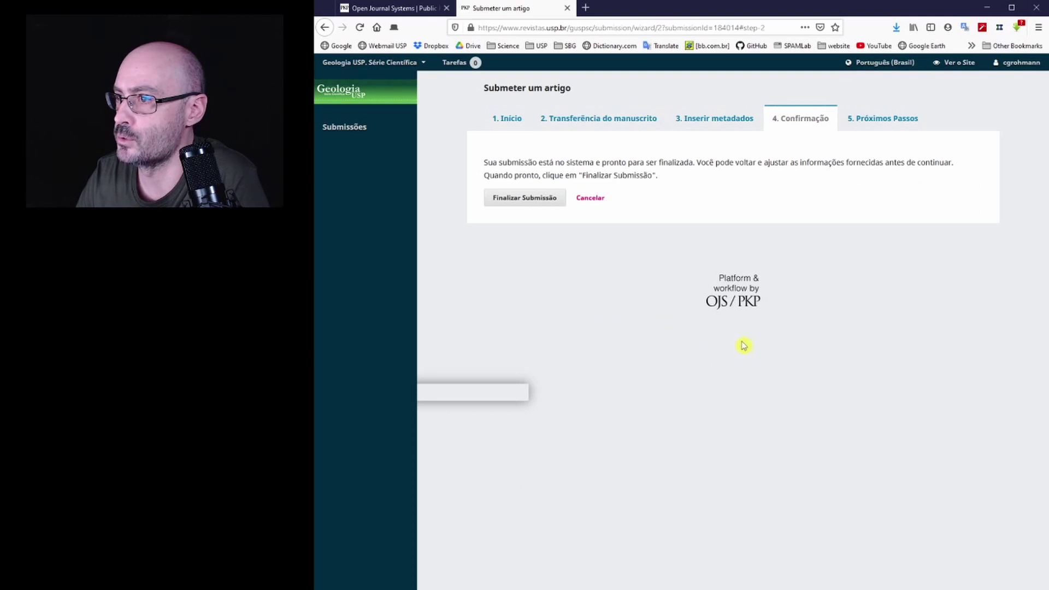
click(508, 201)
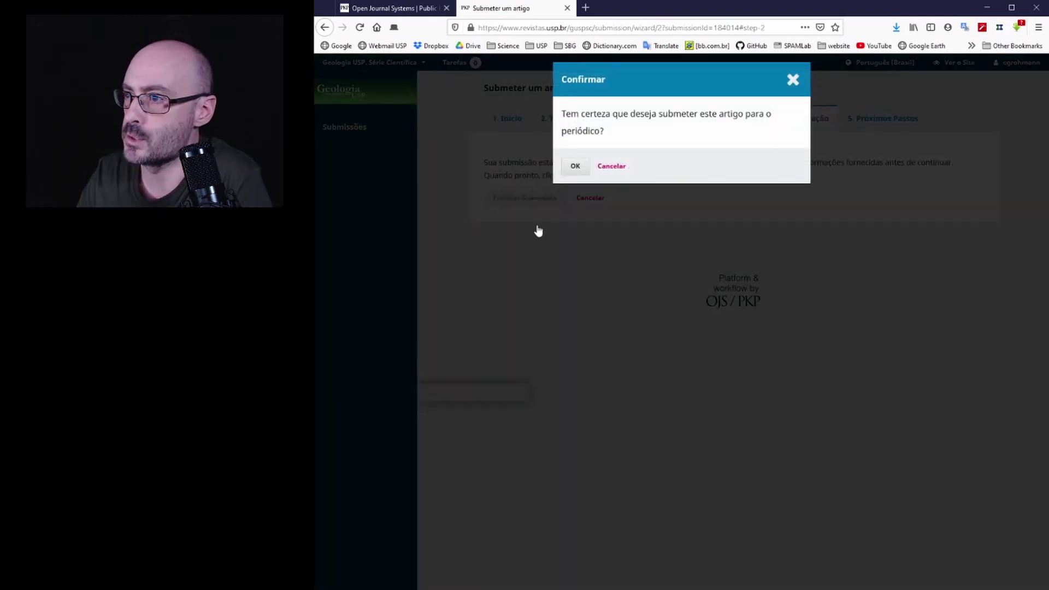
click(576, 167)
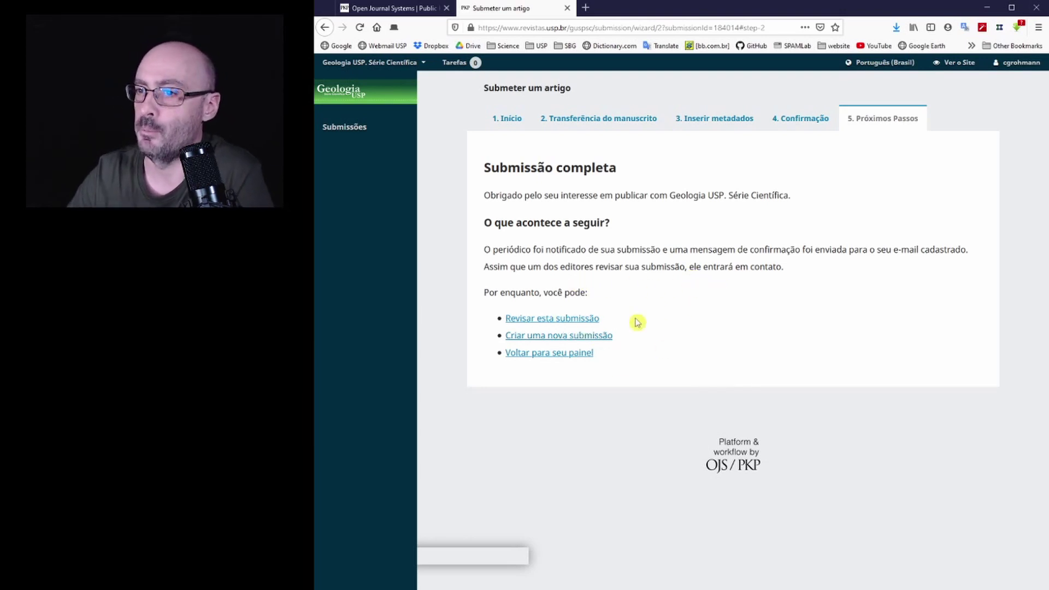
- Open the submissions list and expand the details of the Caverna do Diabo manuscript
click(356, 128)
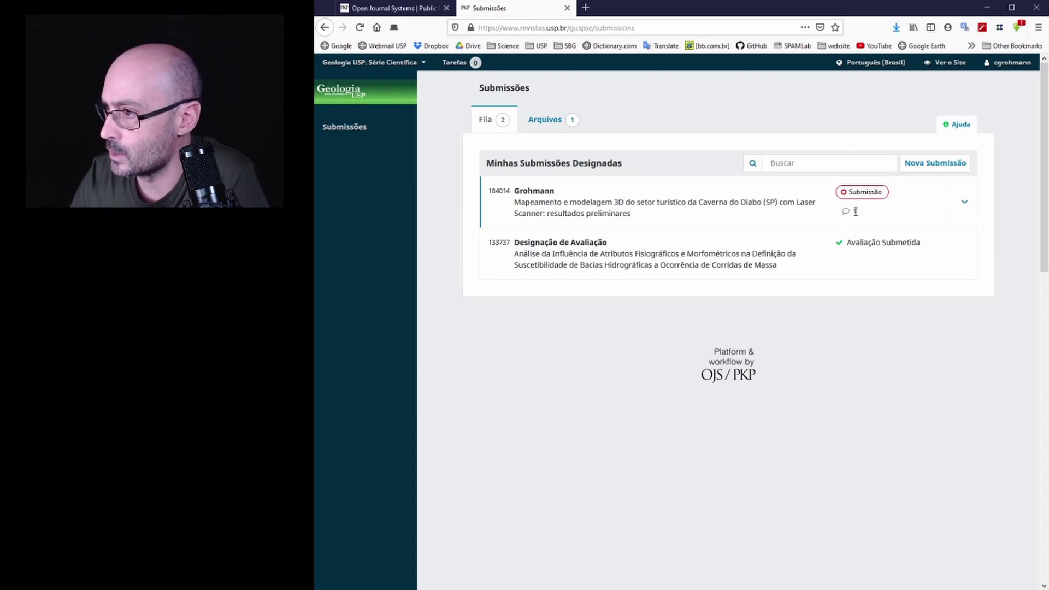
click(963, 203)
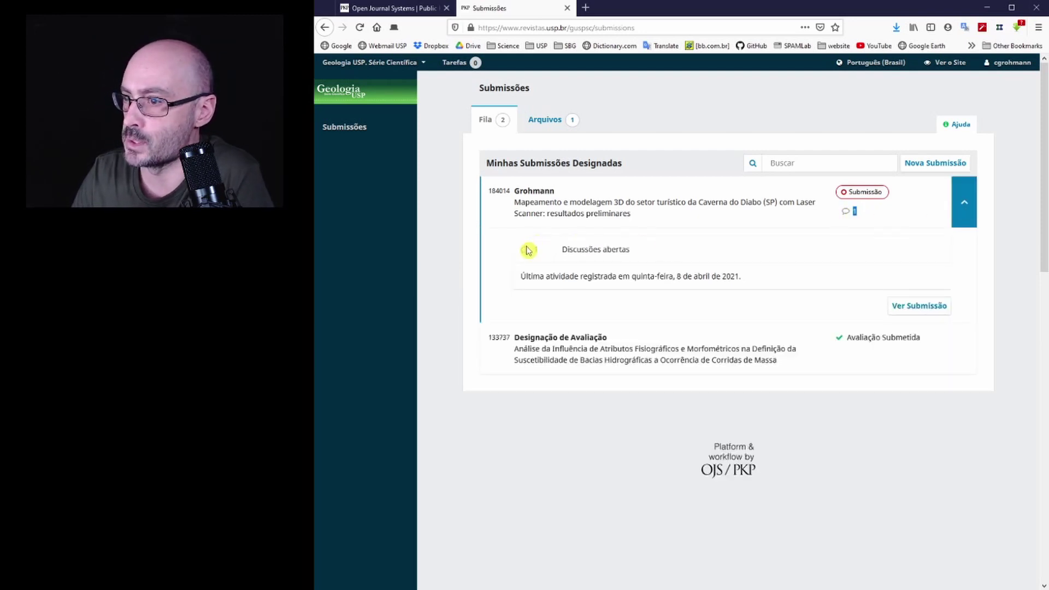